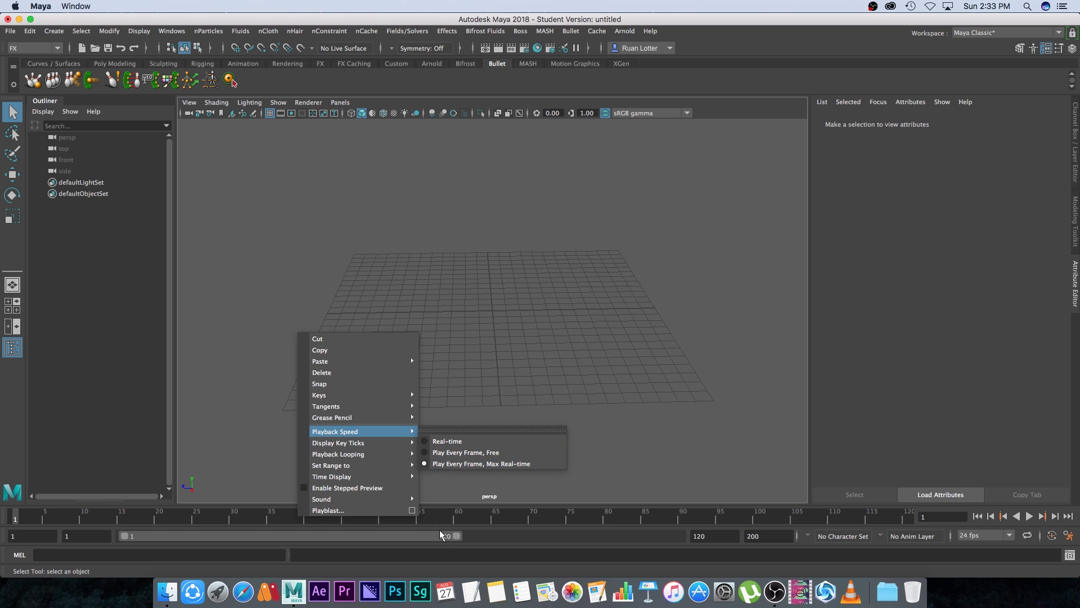
Step: Review the Bifrost Options for background processing and scratch cache management, leaving the settings as they are
left_click(499, 531)
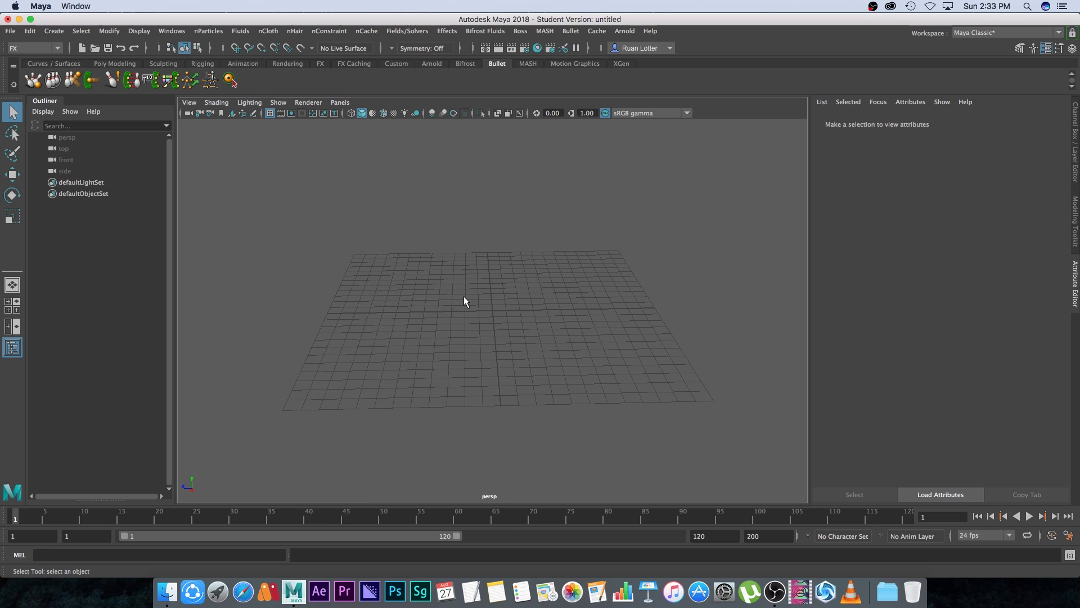
left_click(481, 31)
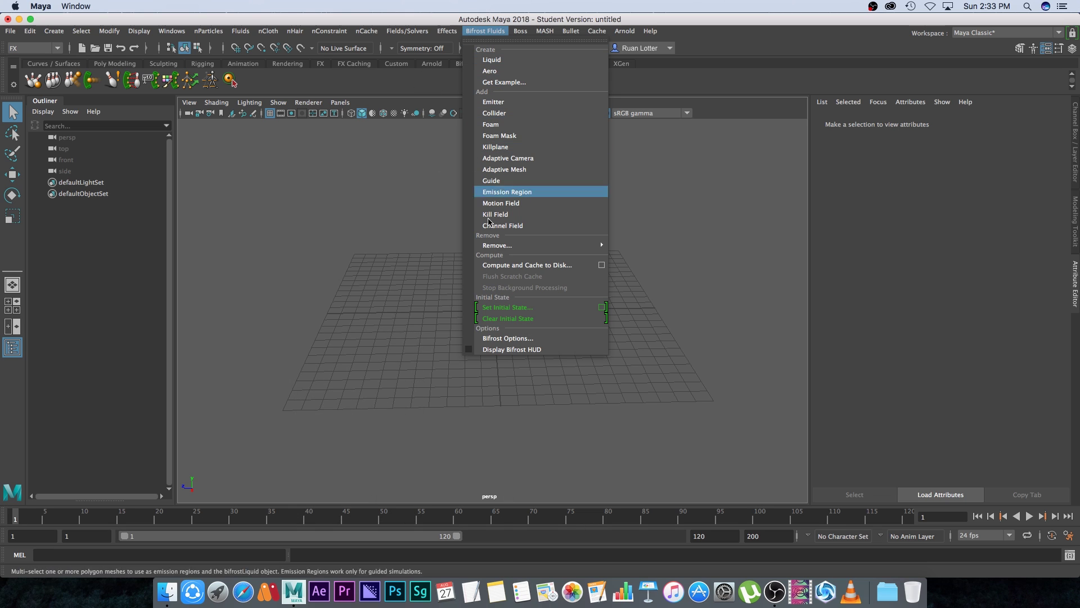
left_click(506, 341)
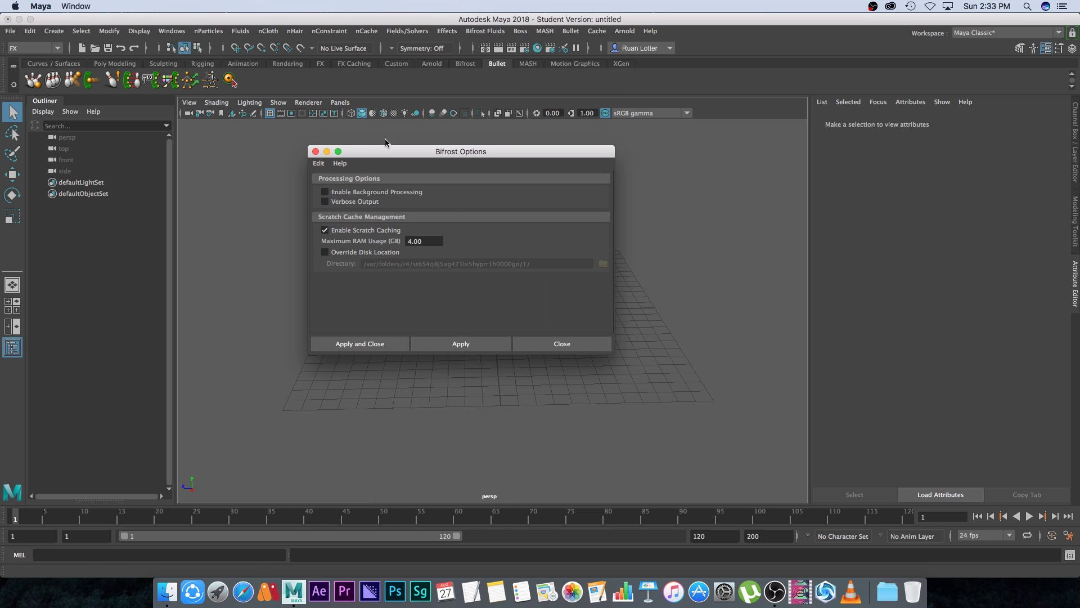
left_click_drag(392, 161, 412, 153)
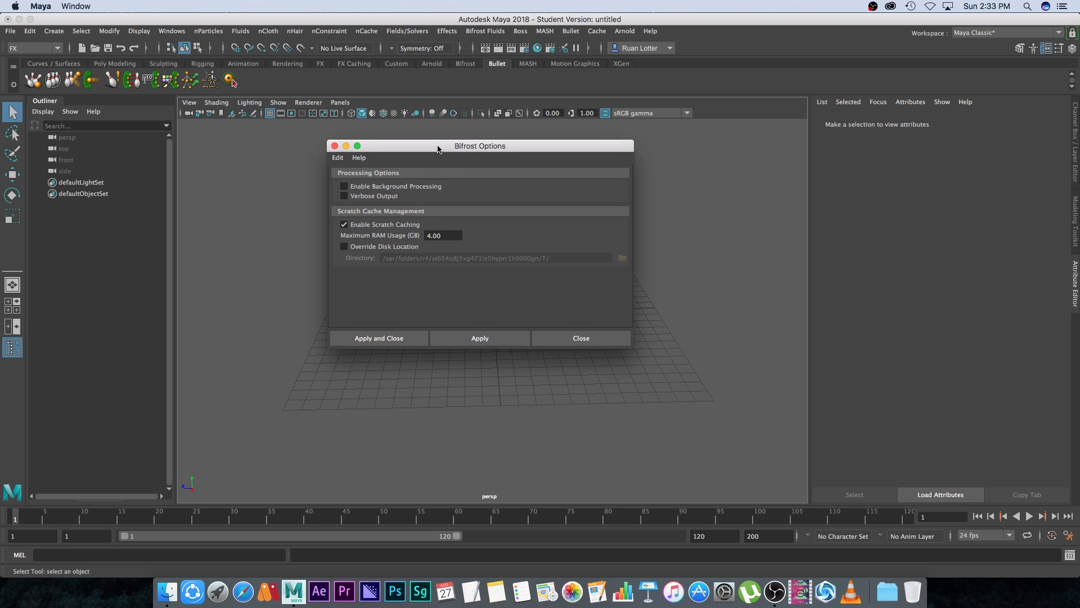
left_click(584, 338)
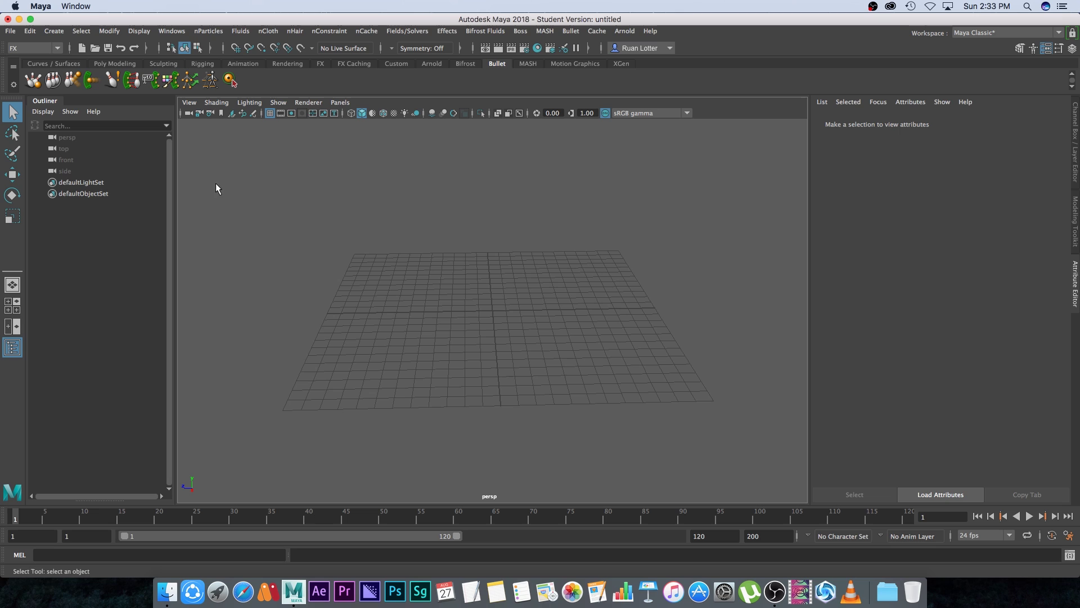
Step: Switch to the Modeling menu set and create a polygon cube at the grid's centre
left_click(29, 46)
left_click(25, 57)
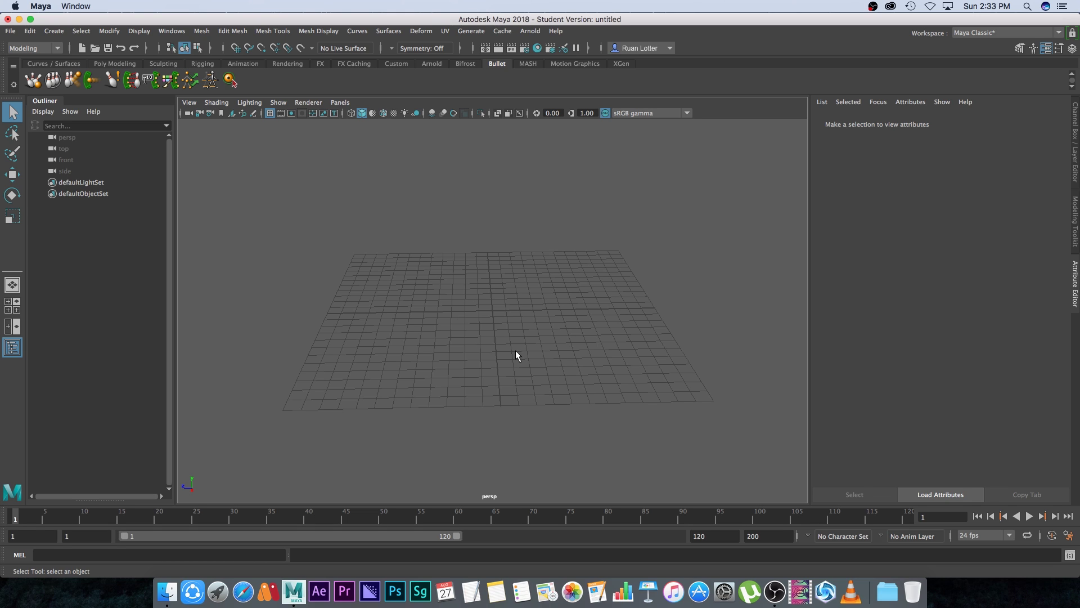
left_click(112, 65)
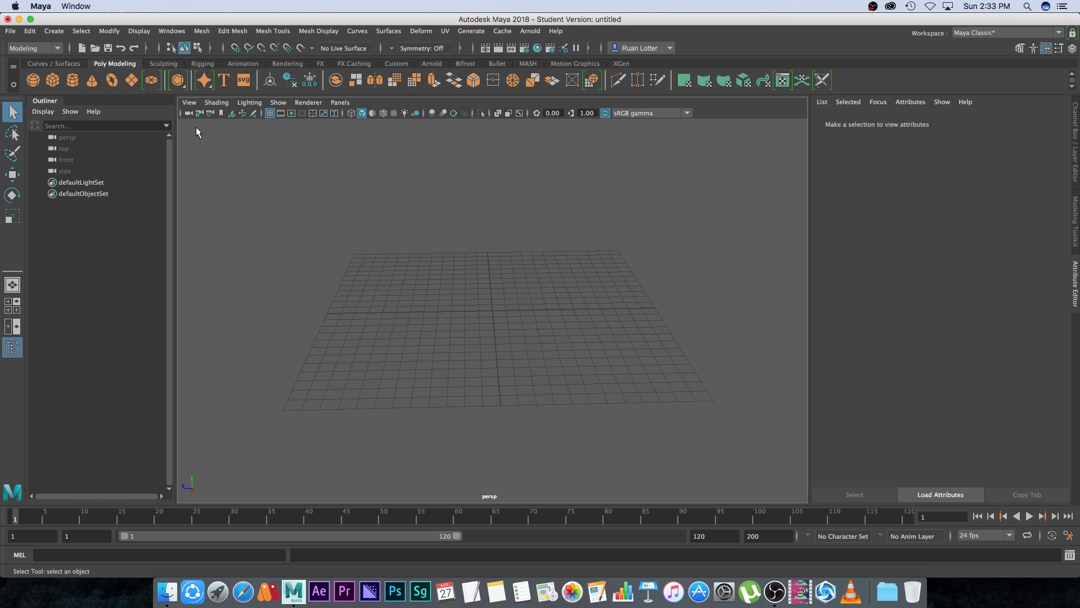
left_click(52, 80)
scroll(535, 342, "up", 3)
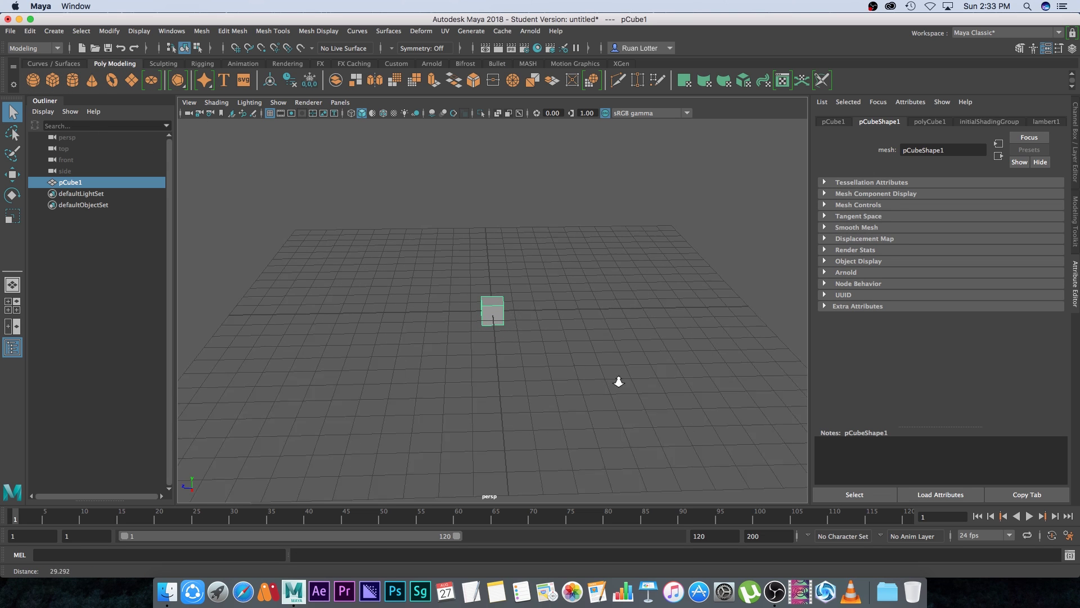
Step: Scale the cube into a wide, low rectangular block and raise it about 1.113 units in Y onto the grid
key("r")
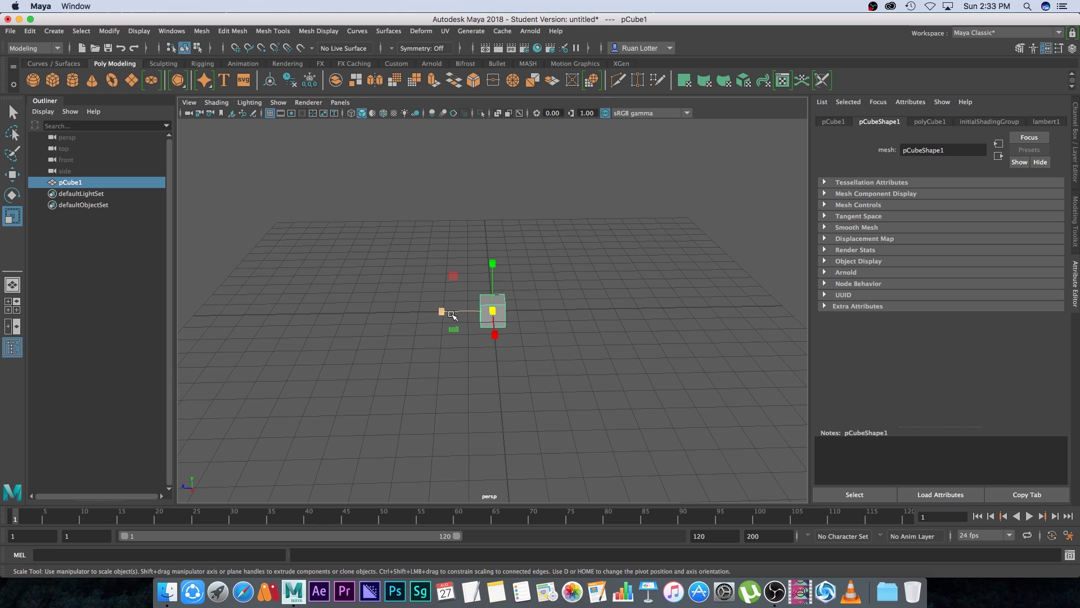
left_click_drag(445, 309, 378, 322)
left_click_drag(453, 315, 509, 371)
left_click_drag(495, 334, 536, 330)
left_click_drag(492, 264, 493, 231)
key("w")
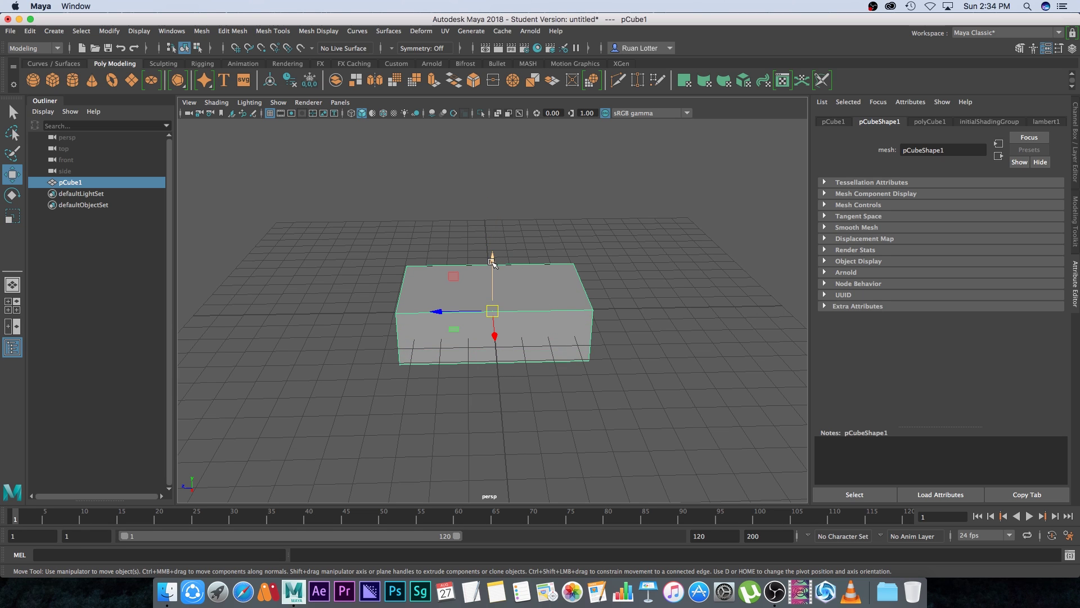
left_click_drag(493, 268, 493, 244)
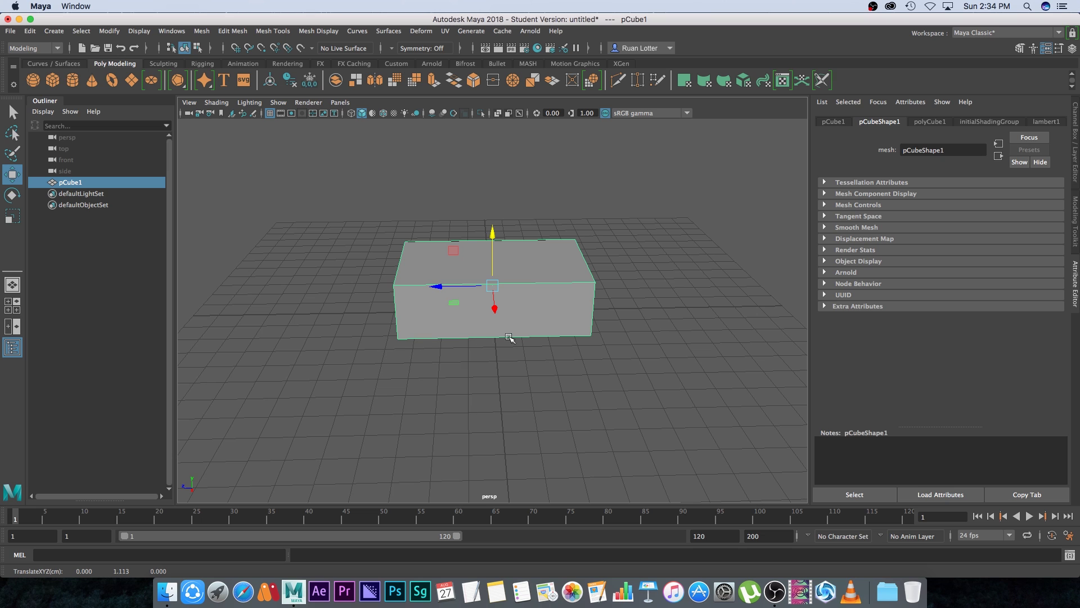
Step: Extrude the block's upper face with an offset of 0.2 to form an inset rim
right_click_drag(492, 361, 514, 379, "alt")
left_click_drag(514, 379, 522, 383, "alt")
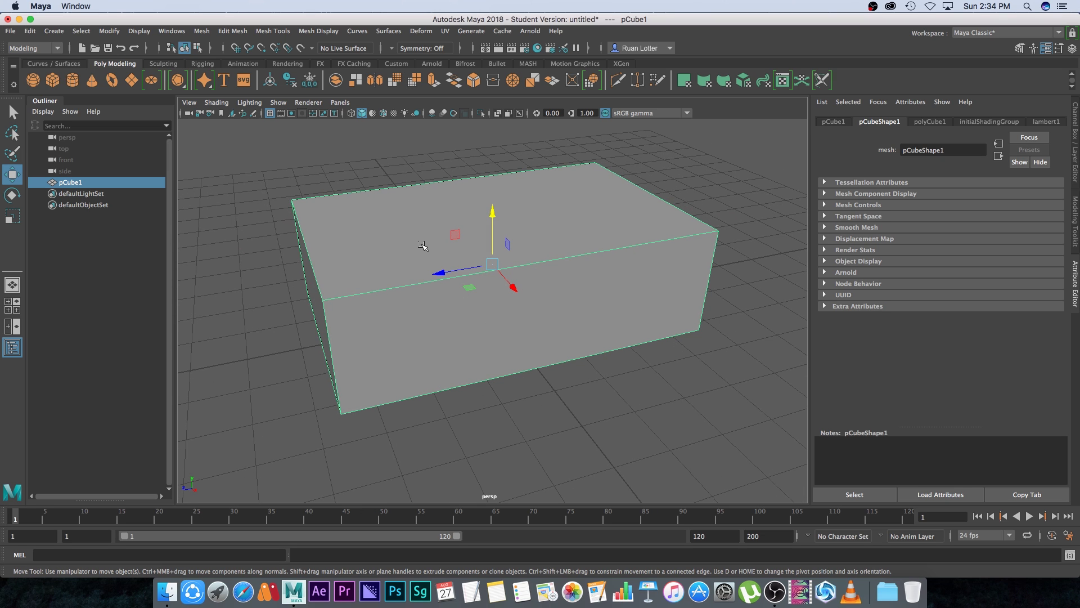
key("F11")
right_click_drag(433, 243, 433, 275)
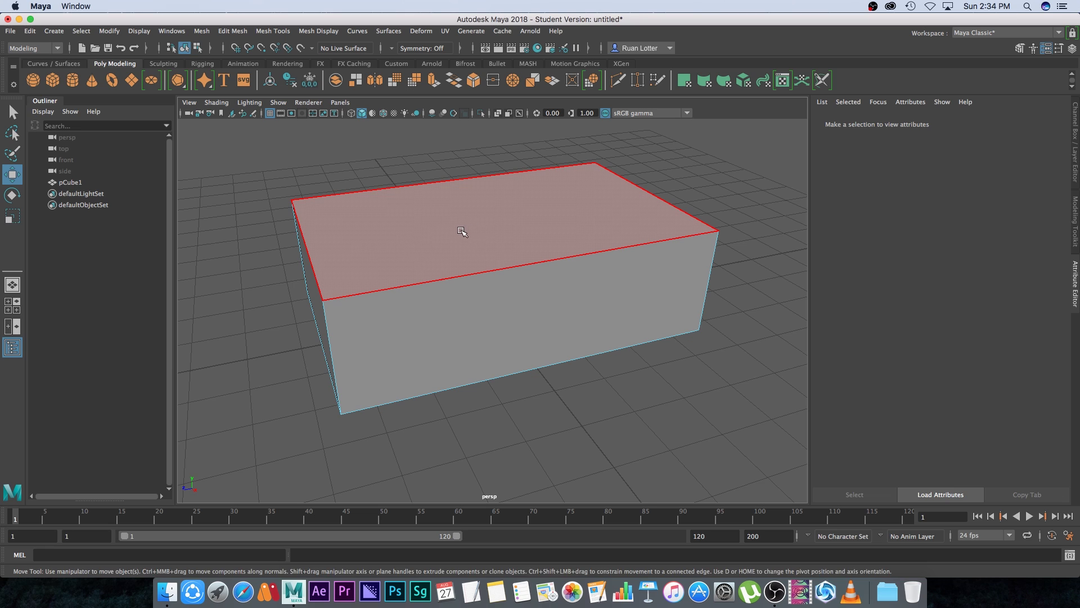
left_click(463, 233)
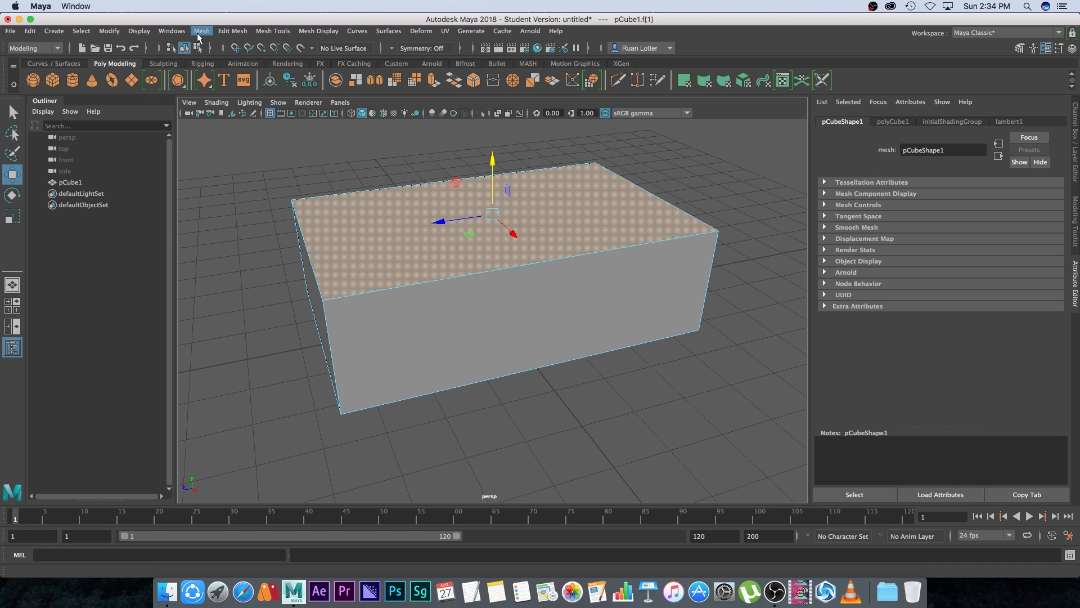
left_click(233, 31)
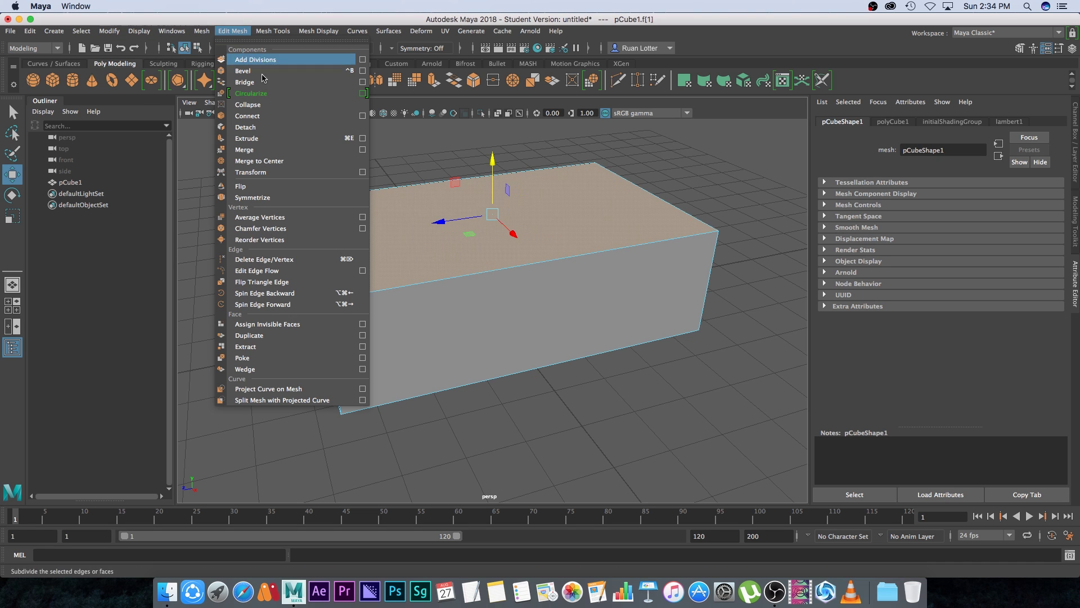
left_click(253, 138)
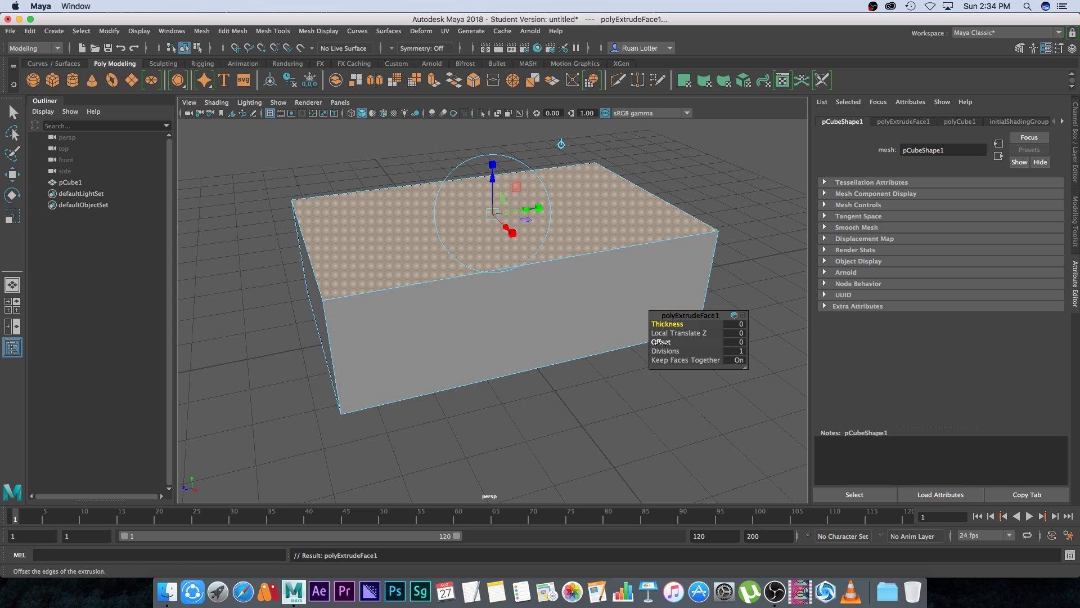
left_click_drag(659, 341, 606, 333)
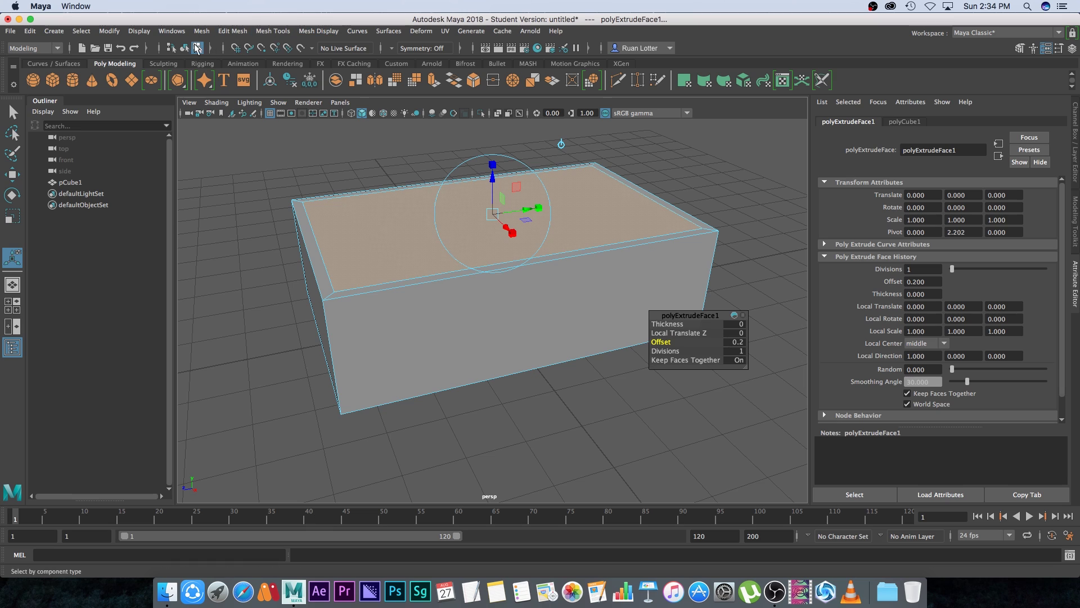
Step: Extrude the inset face about 1.153 units downward to hollow the block into an open container, and return to object selection
left_click(233, 31)
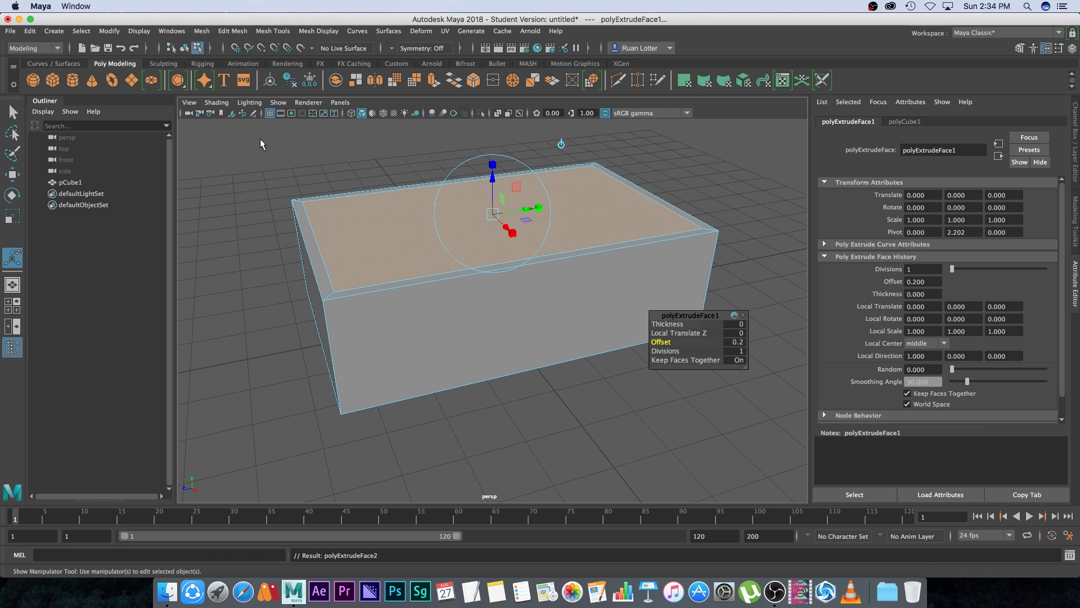
left_click(251, 139)
left_click_drag(493, 180, 493, 237)
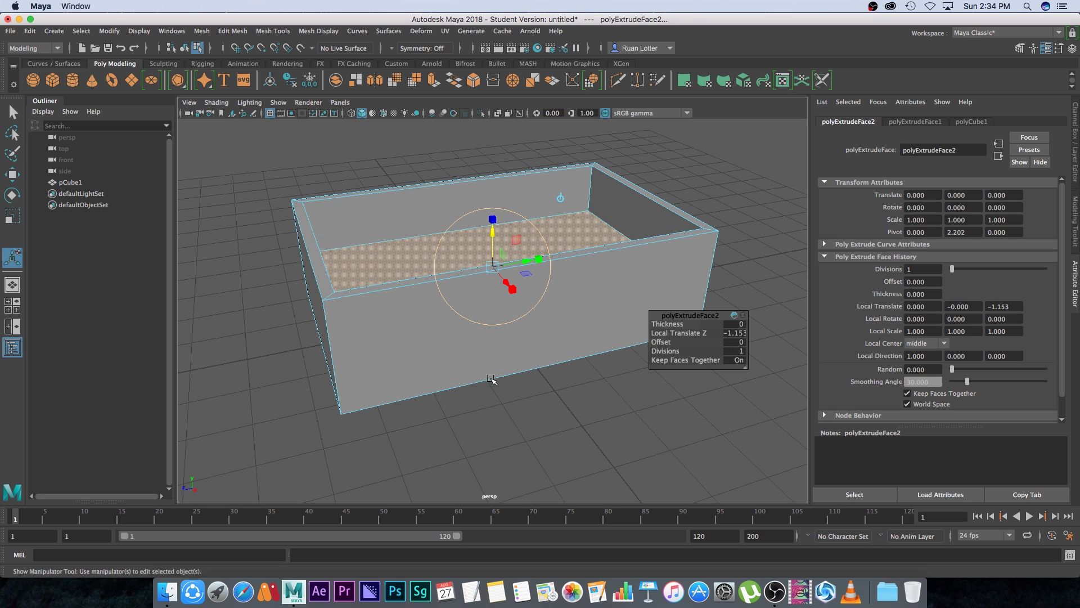
key("q")
left_click_drag(495, 378, 497, 258, "alt")
left_click(498, 259)
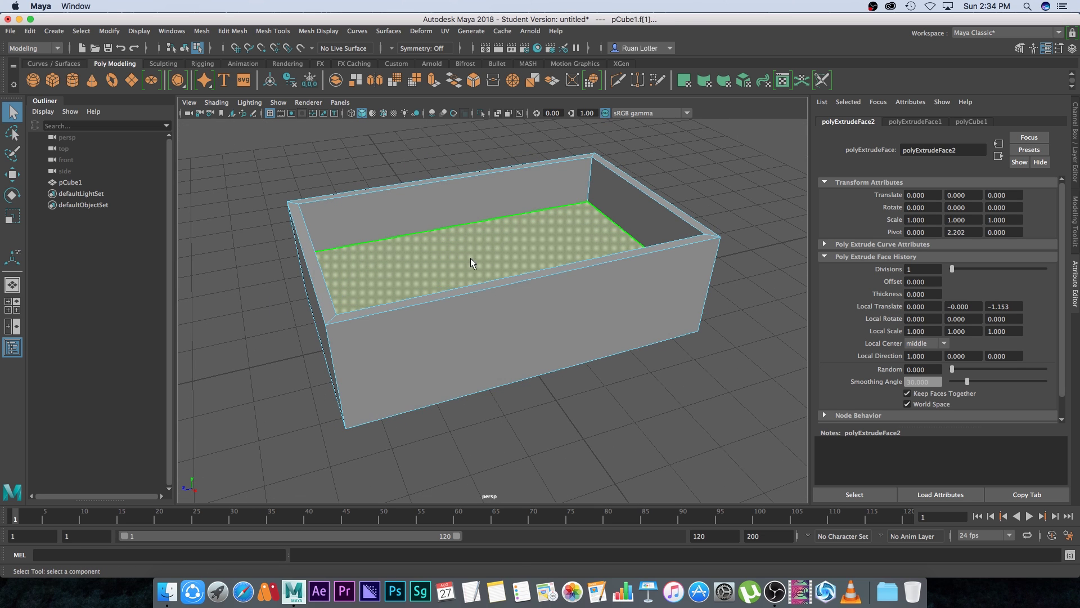
right_click_drag(470, 257, 522, 244)
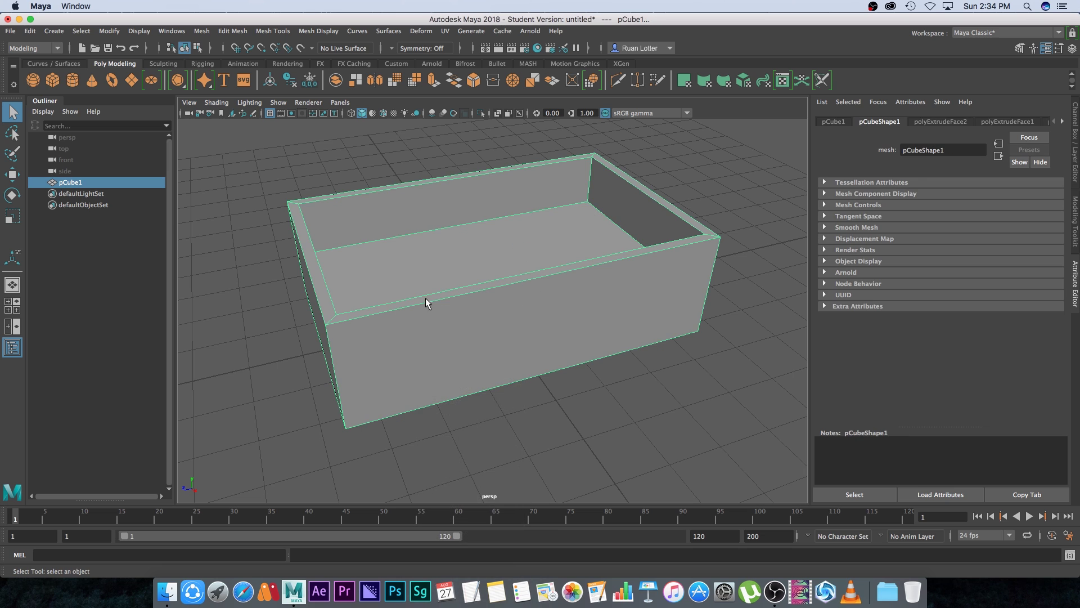
Step: Create a polygon sphere, raise it well above the container and scale it uniformly down to about half its size
right_click_drag(533, 373, 525, 366, "alt")
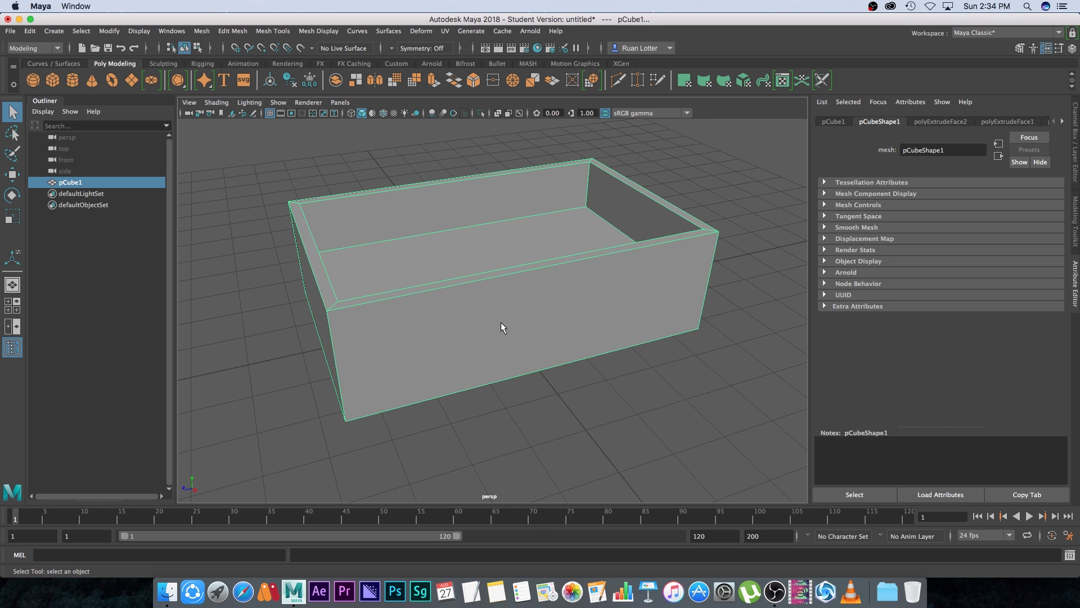
mouse_move(501, 328)
right_mouse_down("alt")
mouse_move(511, 349)
mouse_move(494, 337)
right_mouse_up("alt")
left_click_drag(495, 338, 484, 361, "alt")
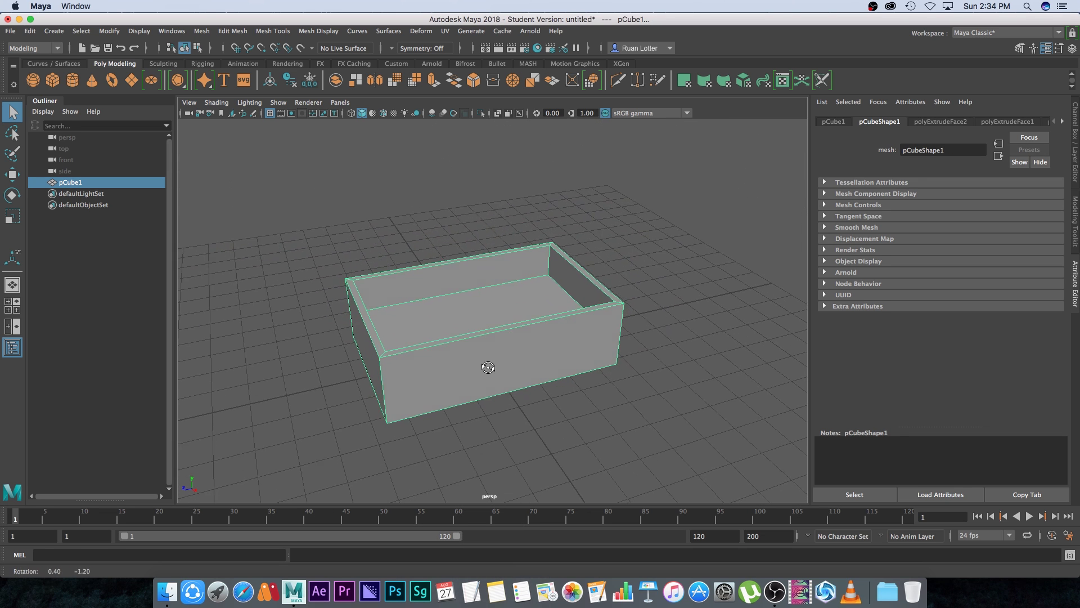
right_click_drag(484, 362, 534, 349, "alt")
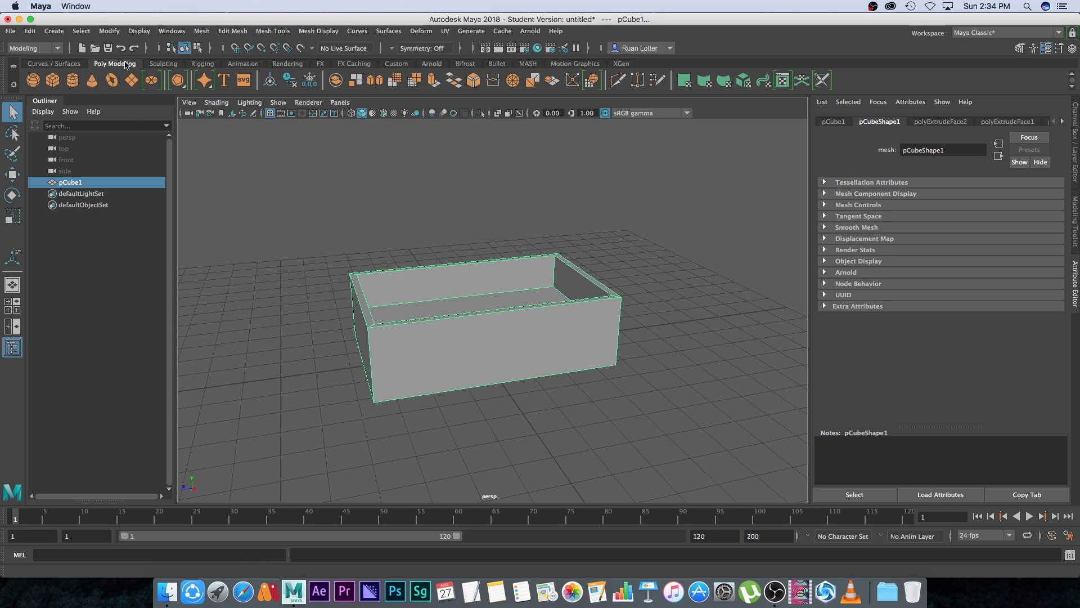
left_click(32, 80)
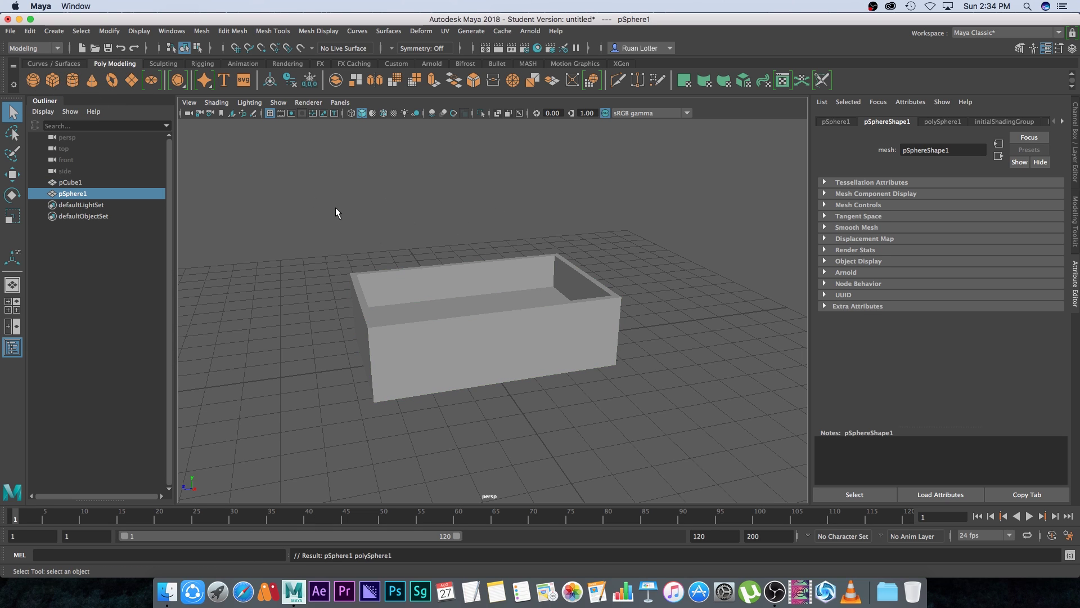
key("w")
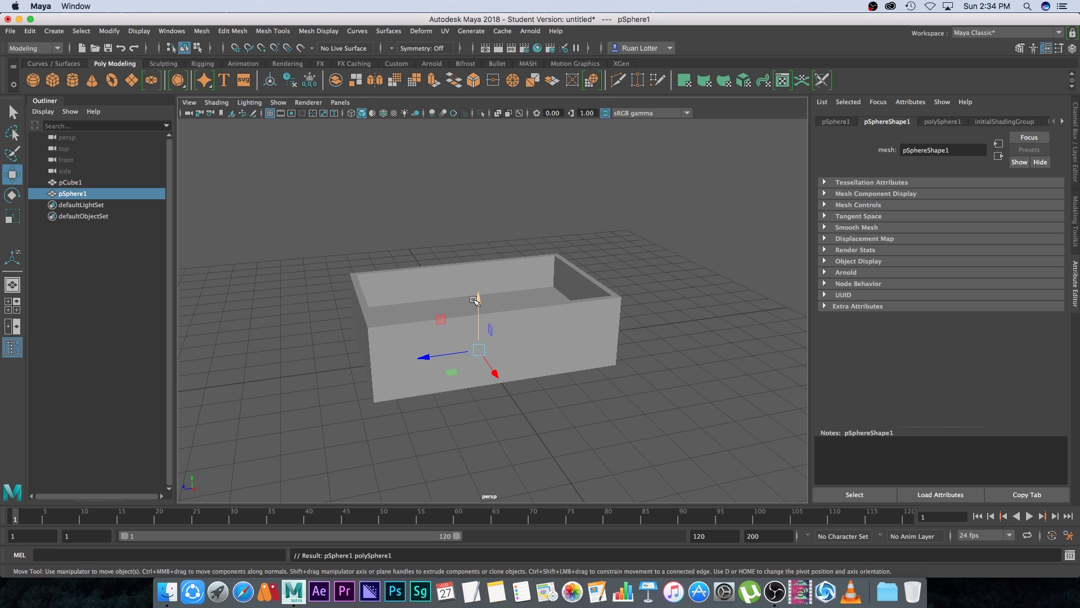
left_click_drag(478, 295, 481, 135)
key("r")
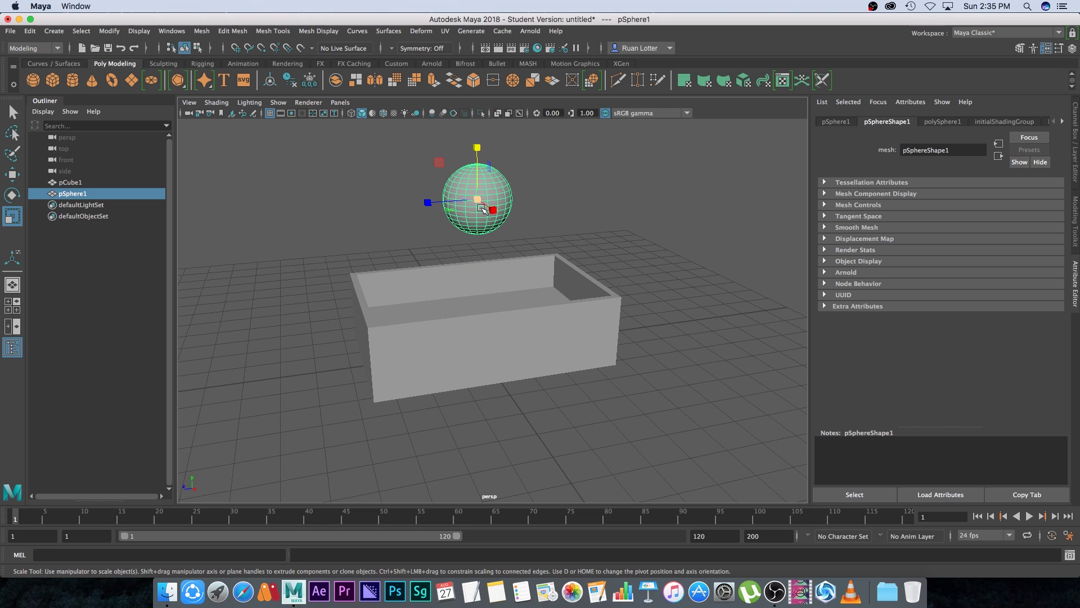
left_click_drag(477, 203, 451, 234)
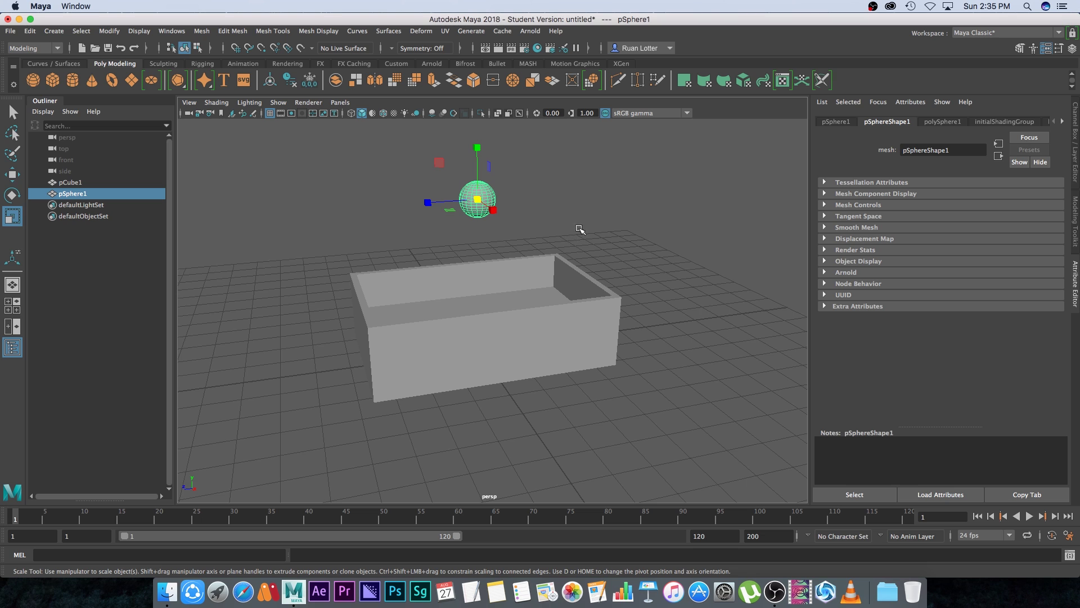
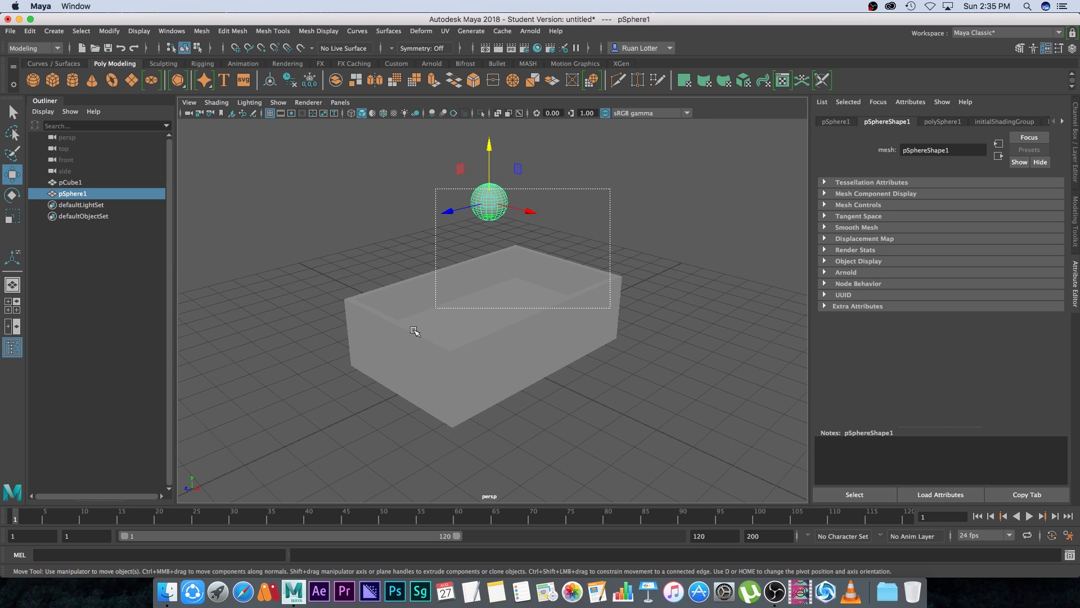
Step: Switch to the FX menu set and create a Bifrost liquid with only the sphere selected as the emitter
key("f")
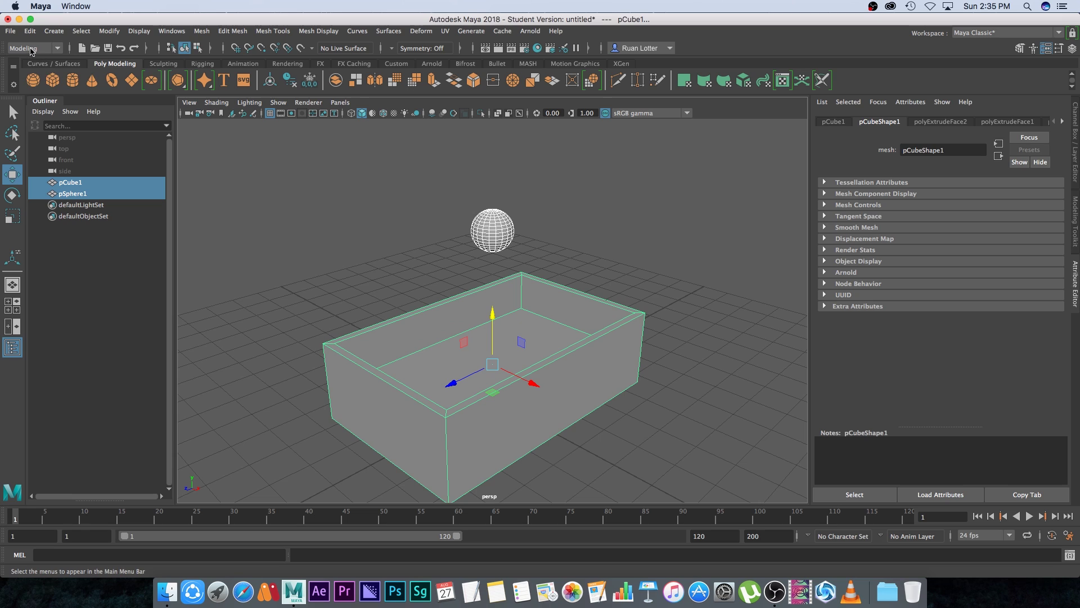
left_click(33, 49)
left_click(21, 95)
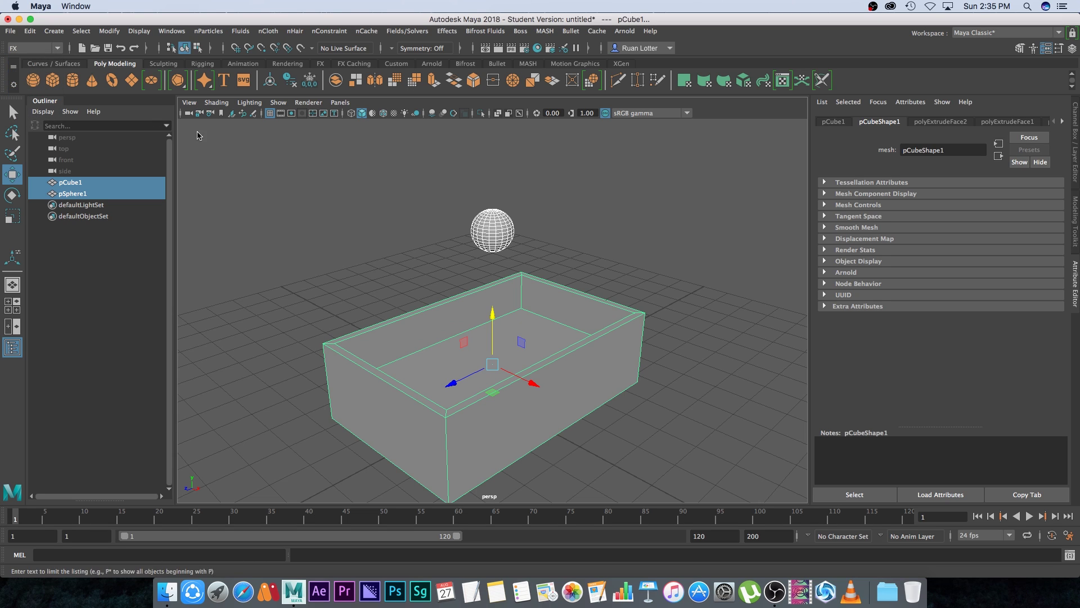
left_click(635, 263)
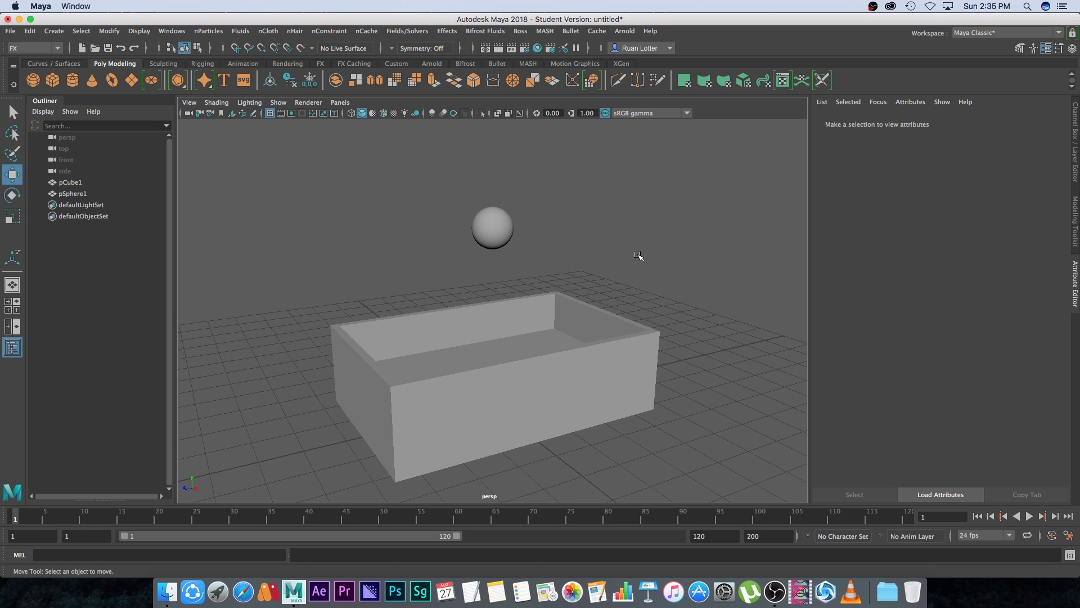
left_click_drag(535, 184, 442, 258)
left_click(490, 228)
left_click_drag(544, 215, 563, 217, "alt")
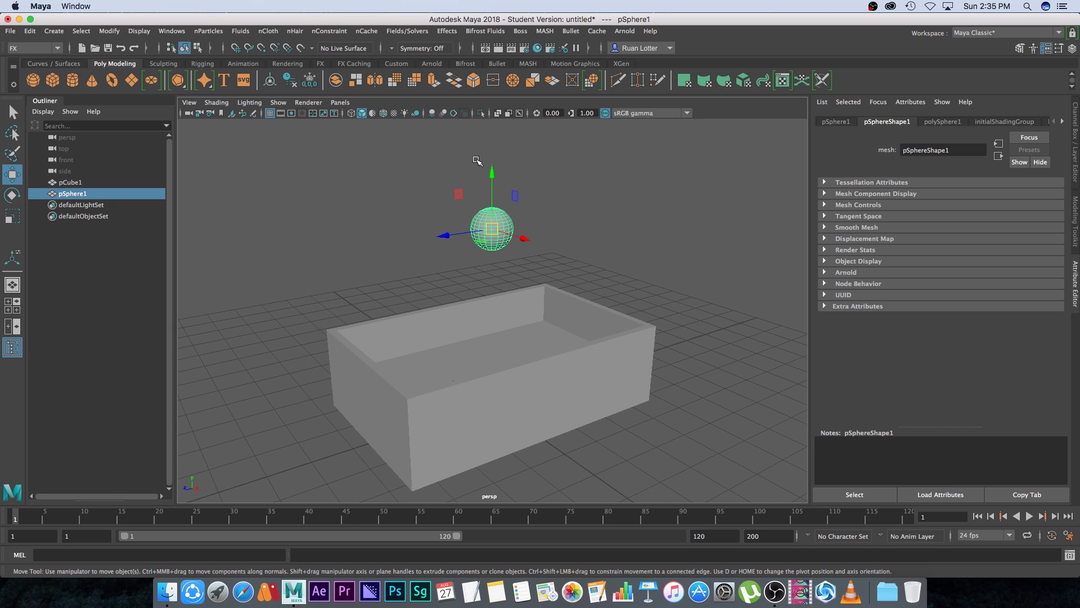
left_click(487, 32)
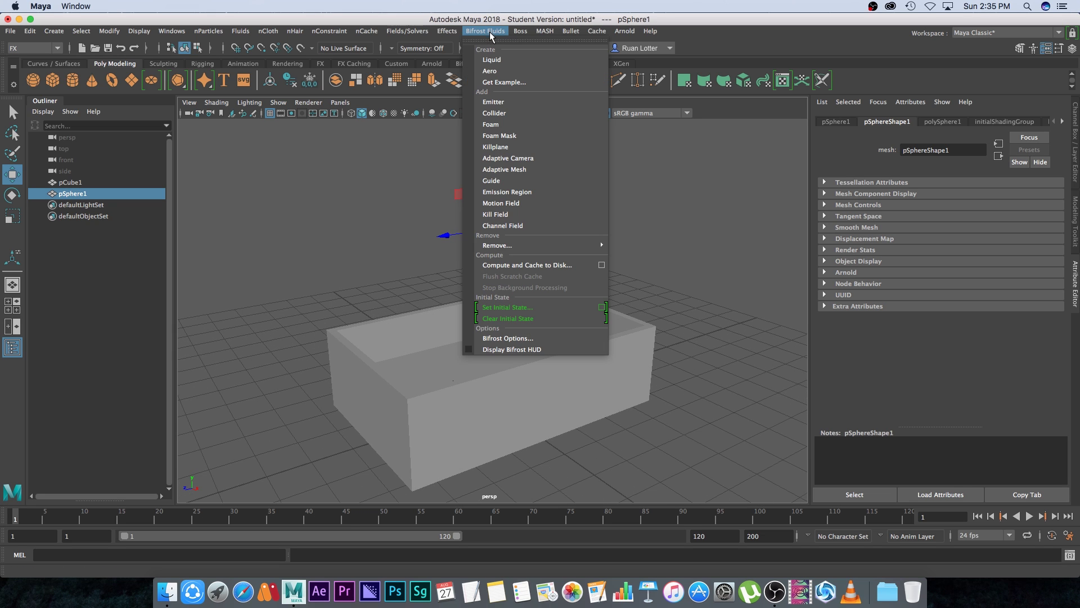
left_click(501, 61)
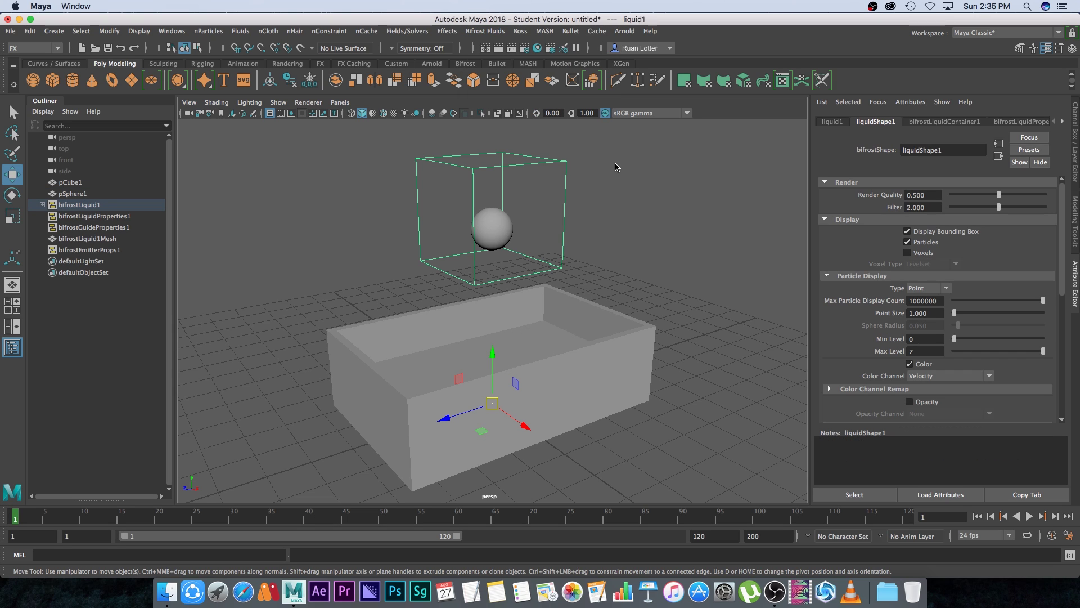
Step: Play the liquid simulation from the first frame to check the emission, and return to frame 1
left_click_drag(643, 275, 636, 281, "alt")
key("alt+v")
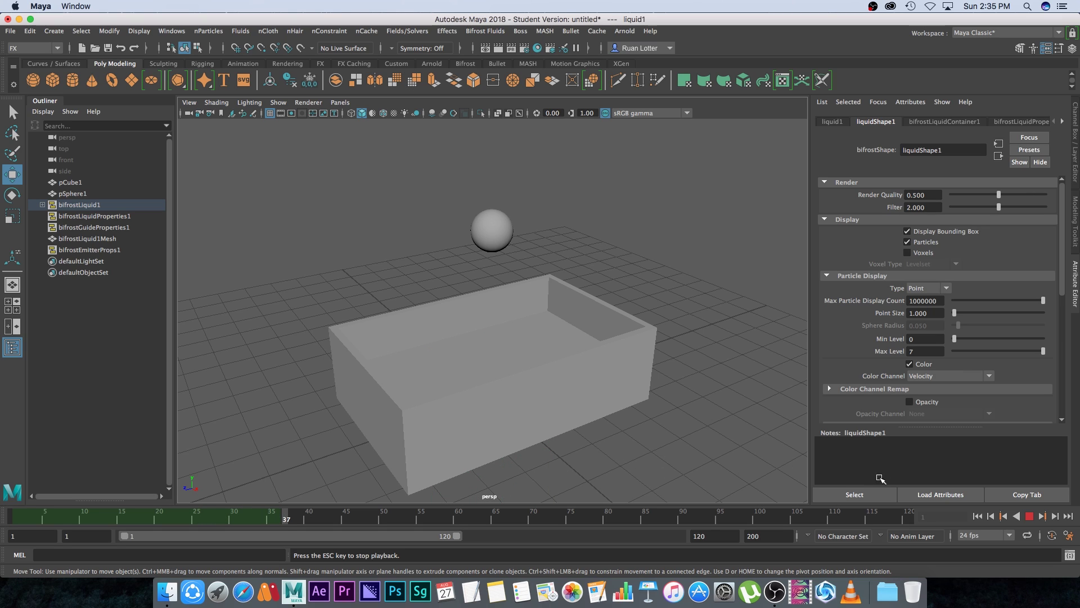
left_click(1029, 516)
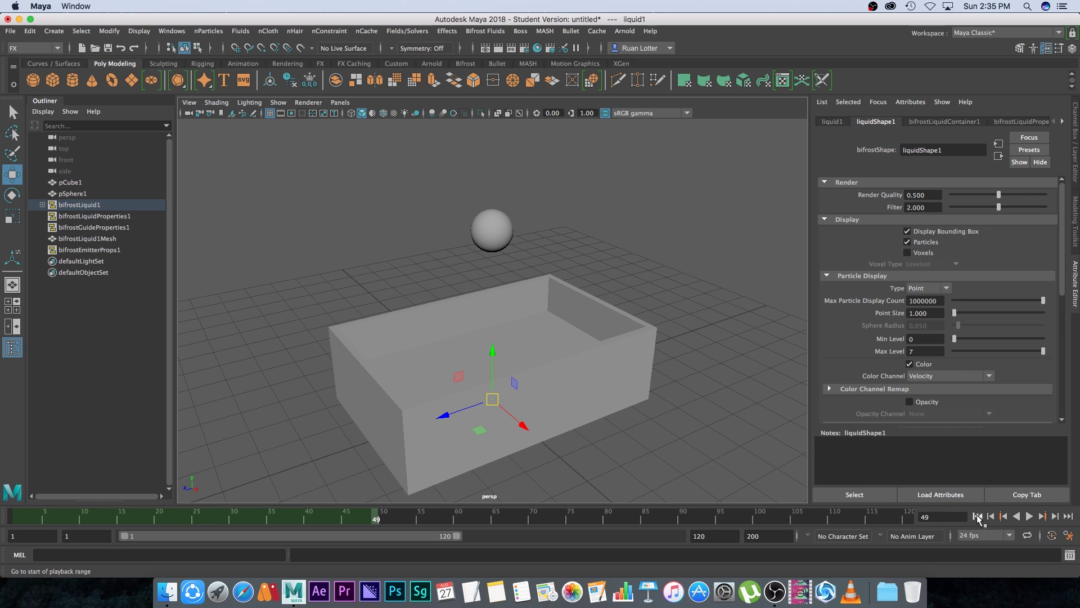
left_click(978, 517)
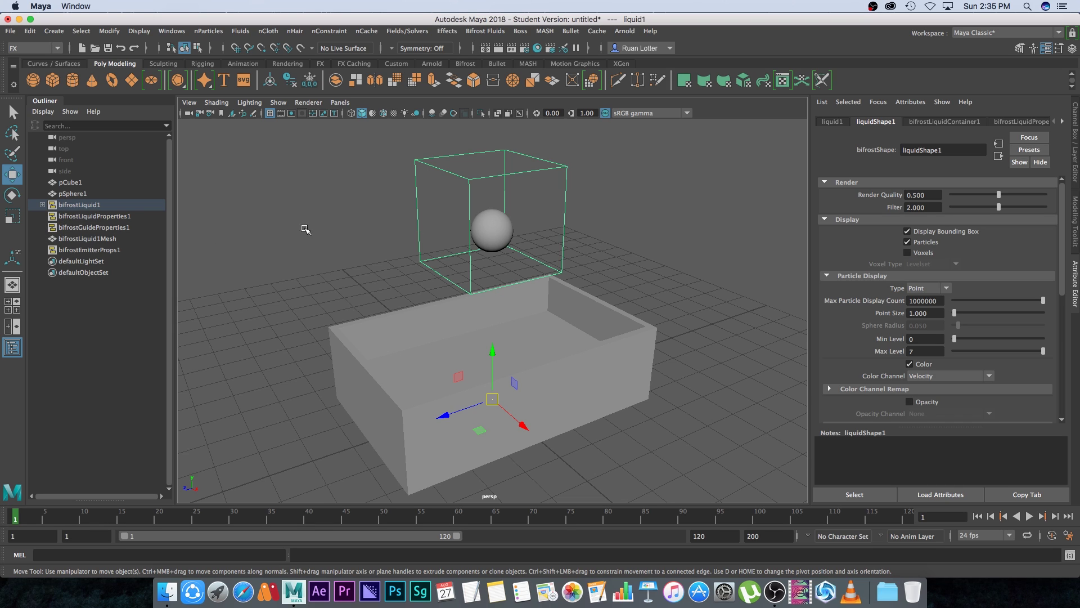
Step: Set the liquid's particle point size to 3, play a short stretch of the simulation and rewind to frame 1
left_click(933, 316)
type("3")
key("Return")
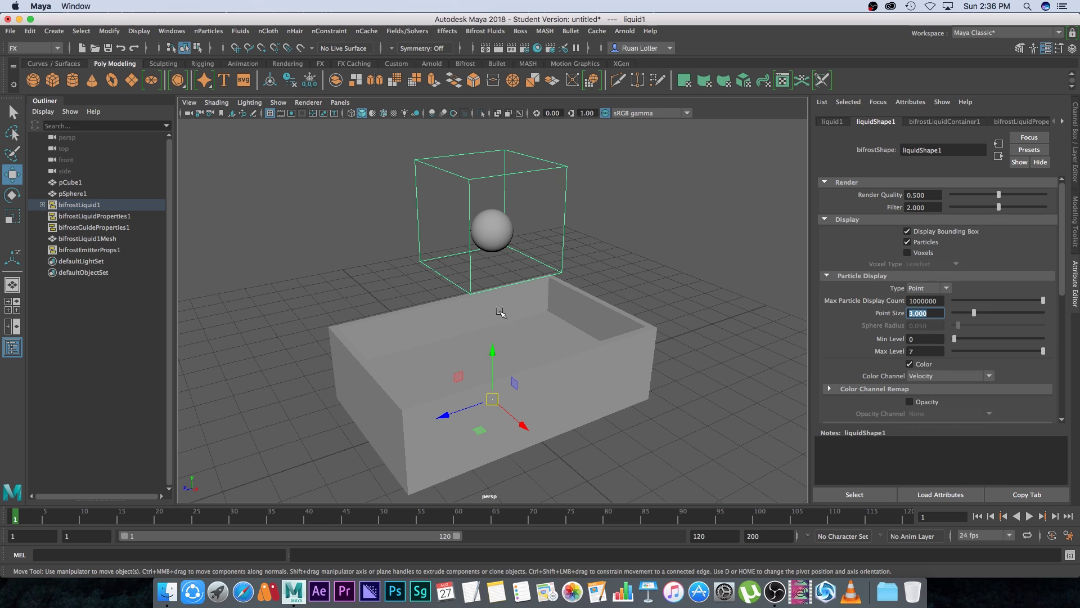
left_click(1029, 515)
left_click(1029, 515)
left_click_drag(489, 295, 491, 290, "alt")
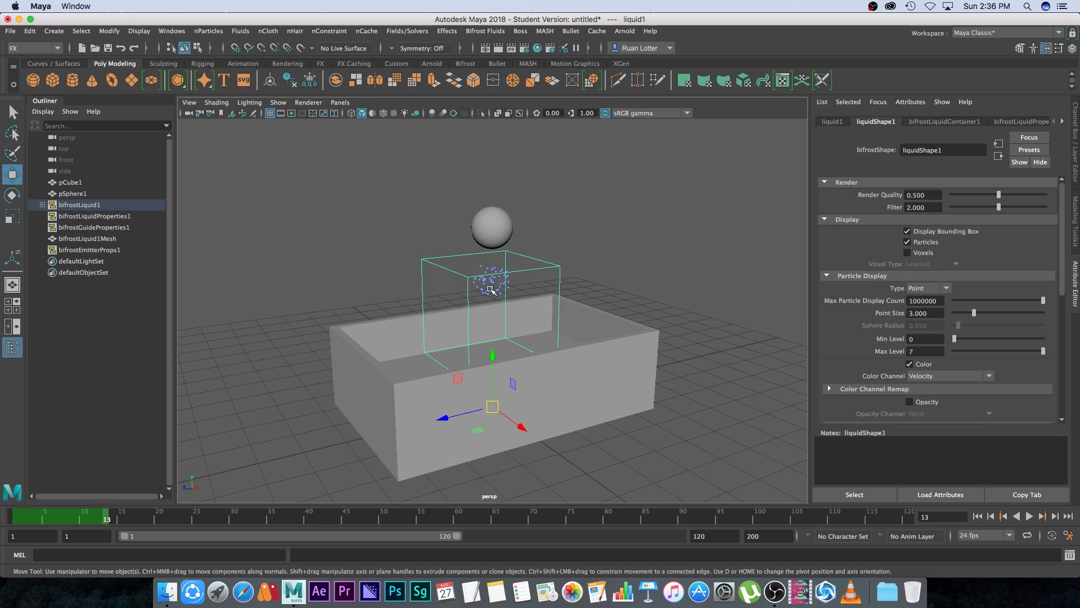
left_click(977, 517)
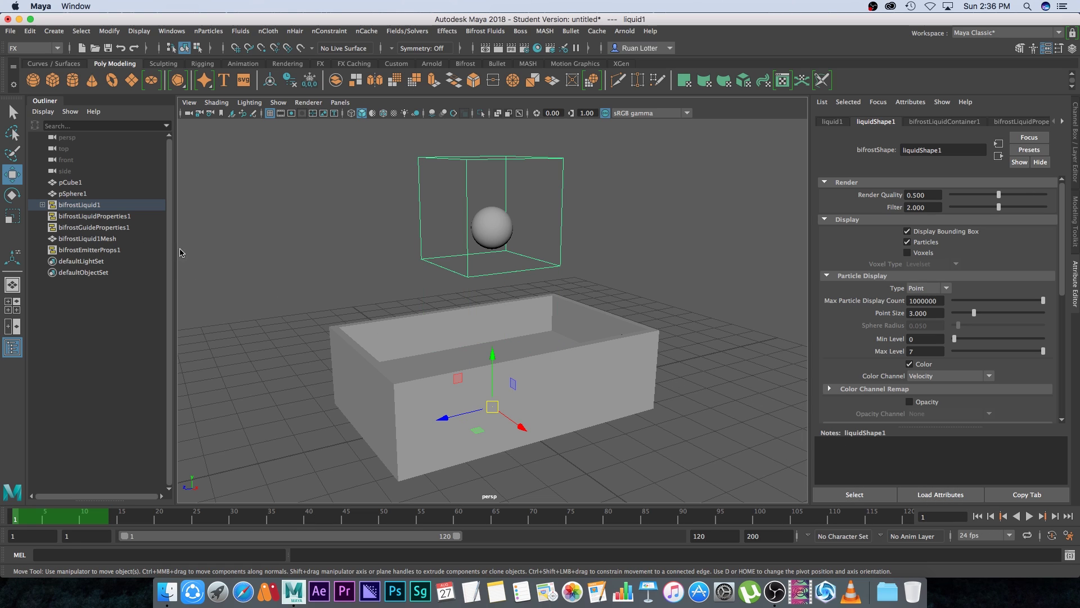
Step: Enable Continuous Emission on the sphere's Bifrost emitter properties, test the playback and rewind to frame 1
left_click(99, 251)
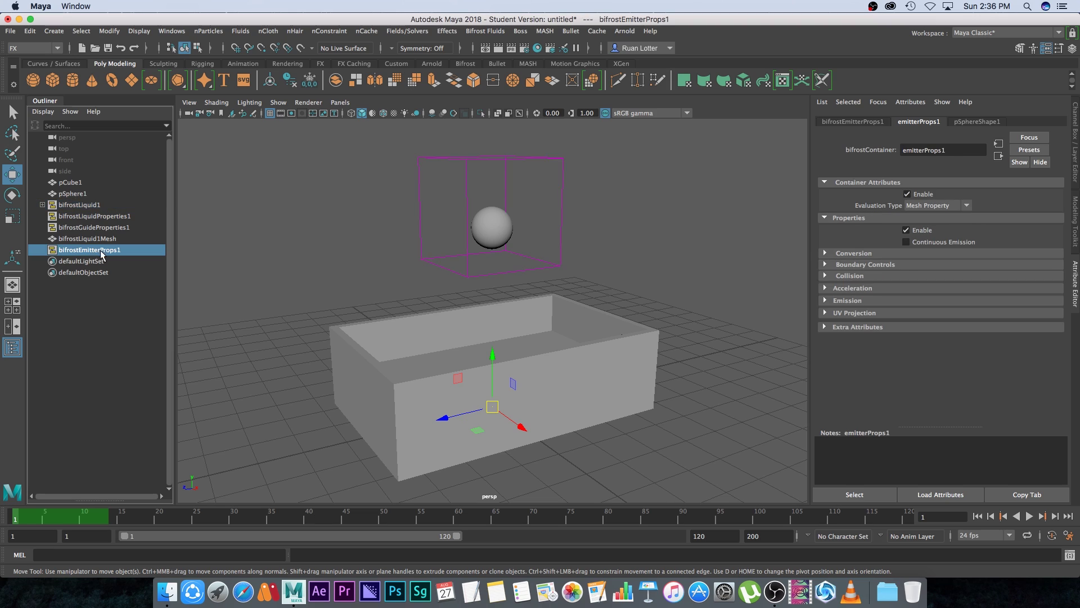
left_click(940, 242)
left_click(1029, 516)
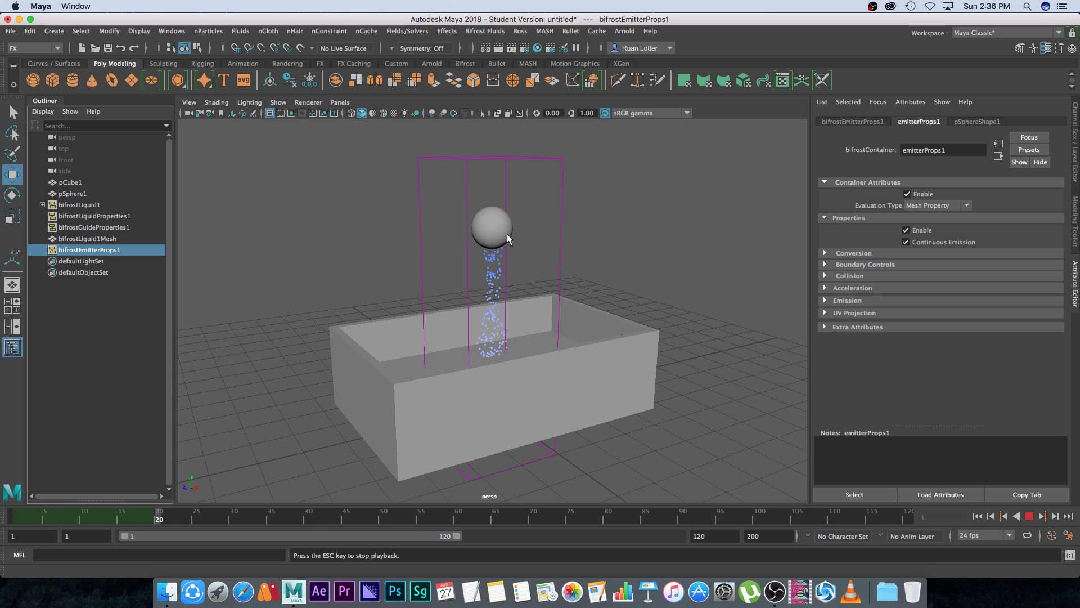
left_click(1029, 516)
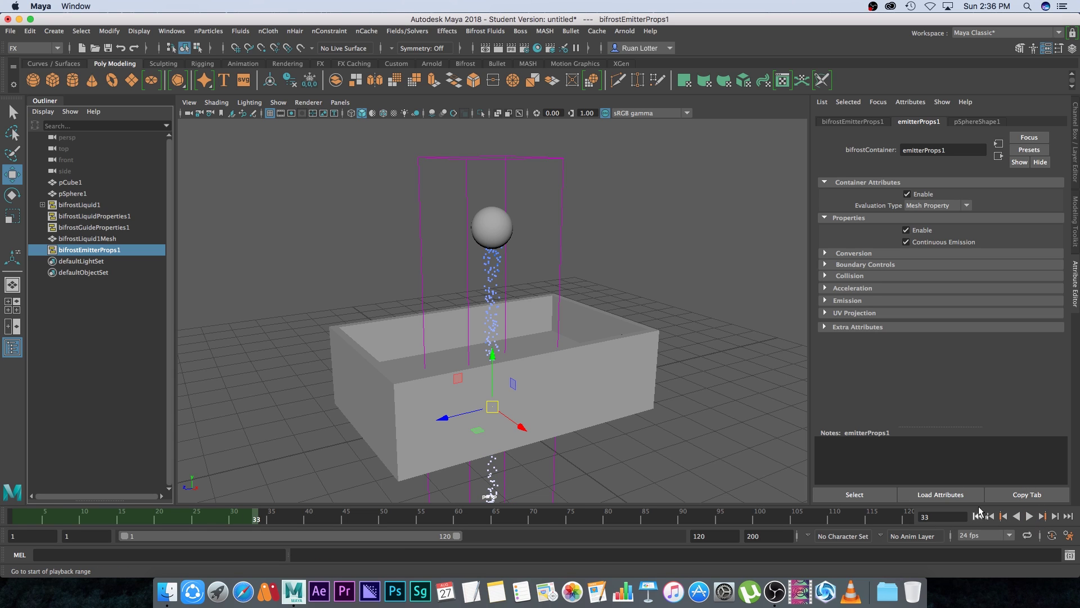
left_click(979, 515)
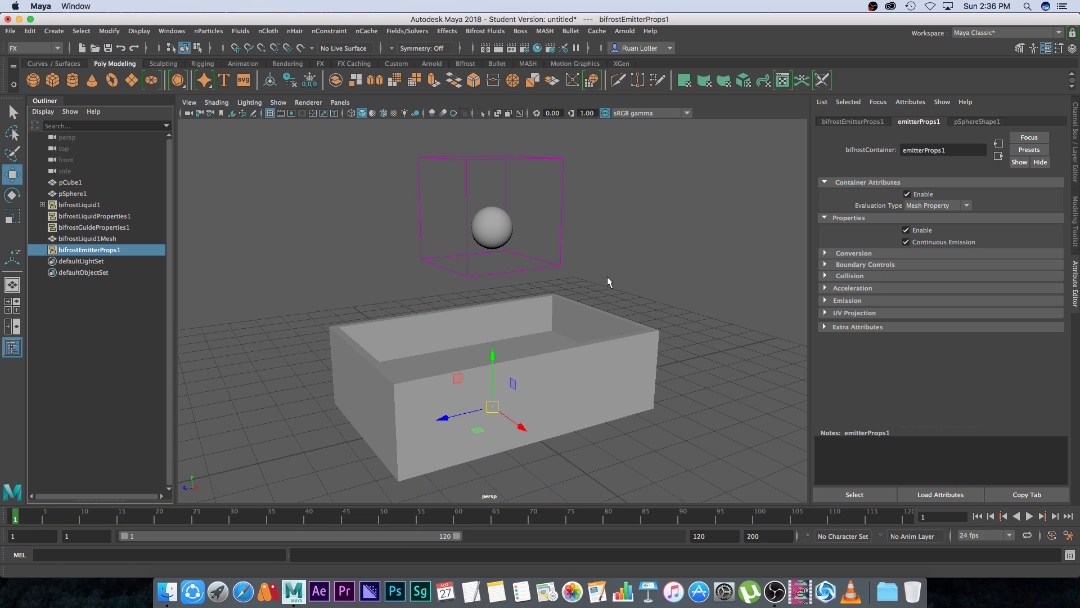
Step: Add the open container as a Bifrost collider to the liquid, and clear the selection
left_click(79, 204)
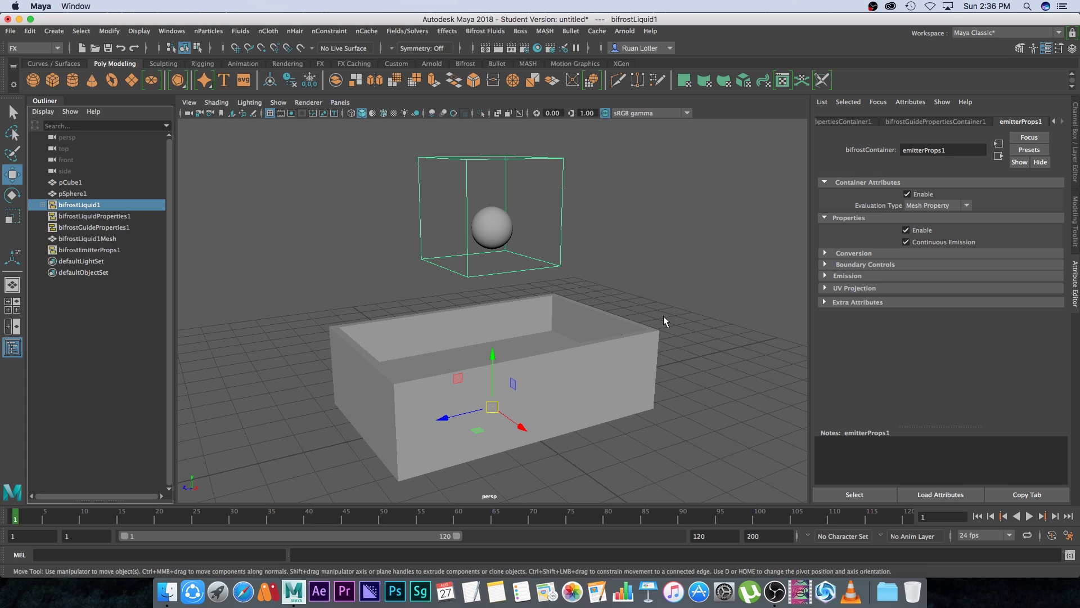
left_click_drag(659, 295, 612, 371)
left_click(626, 334, "shift")
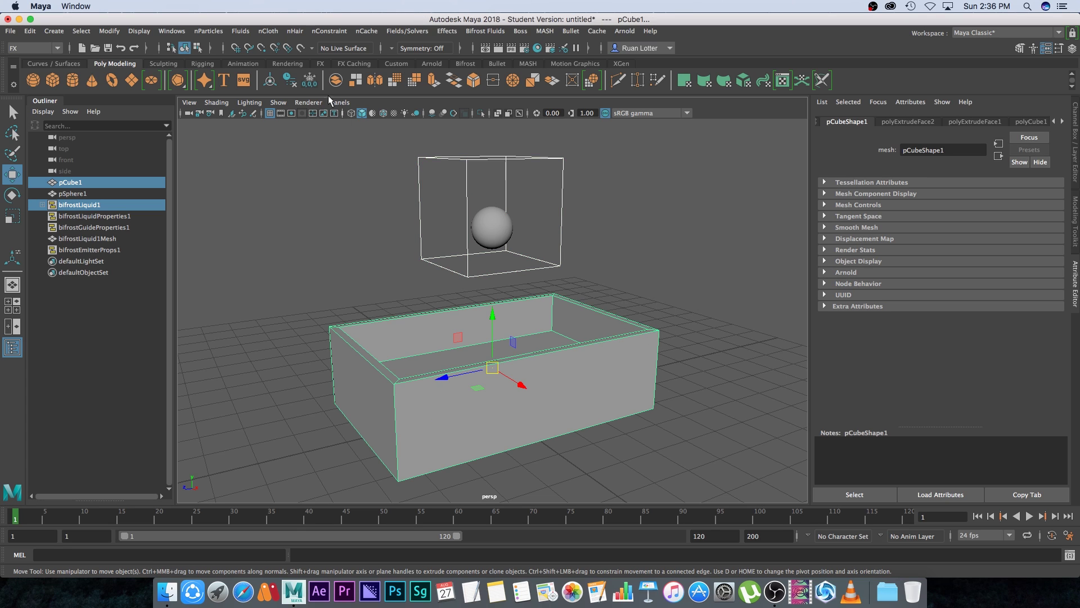
left_click(488, 32)
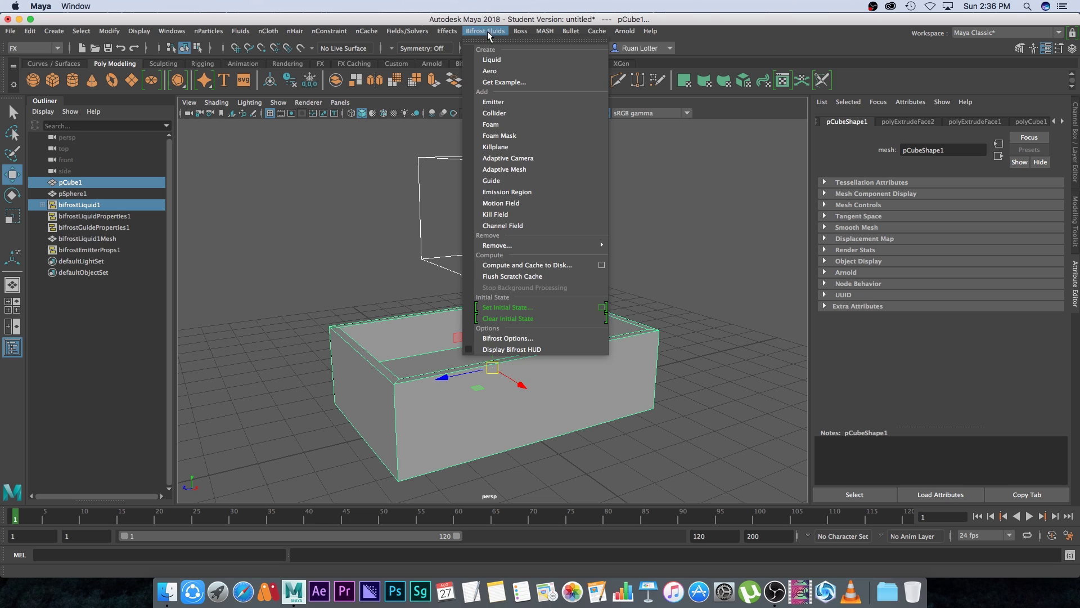
left_click(502, 114)
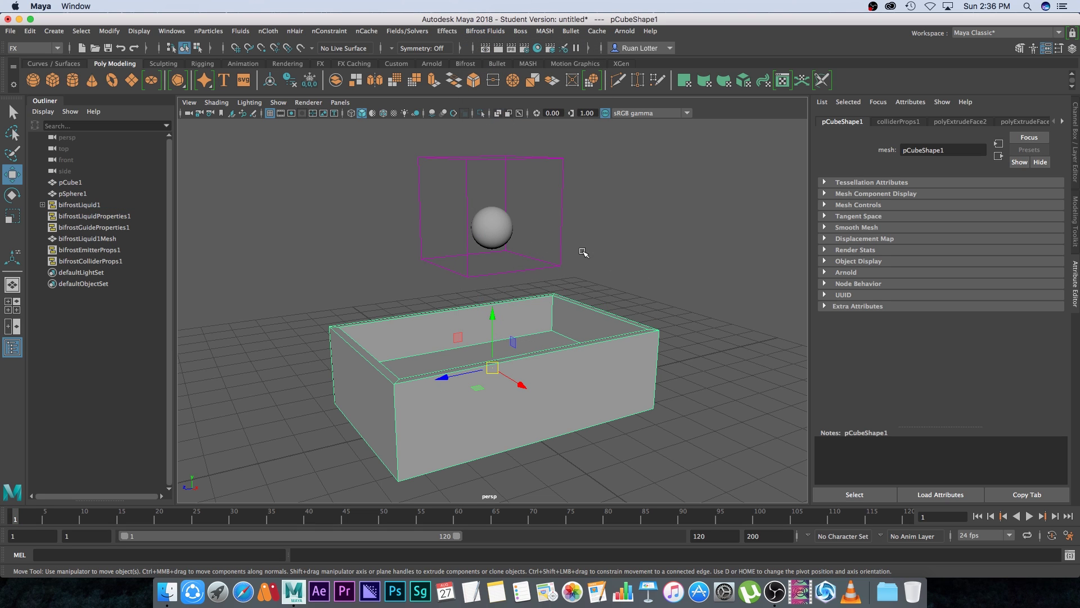
left_click(622, 253)
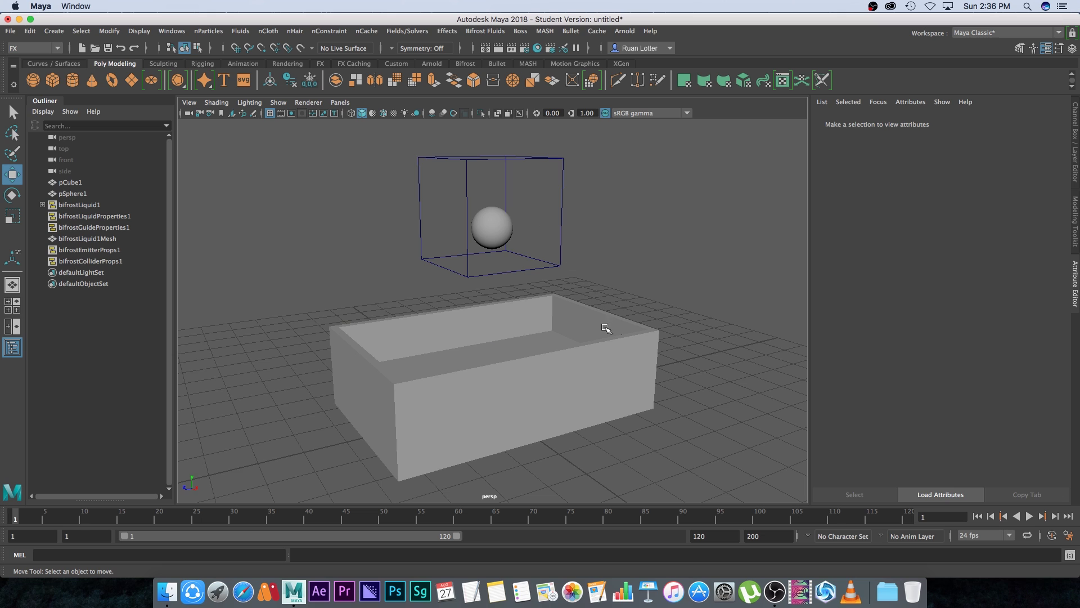
Step: Play the simulation to examine how the liquid collides with the container, and stop at frame 37
left_click_drag(605, 336, 634, 336, "alt")
left_click(1029, 516)
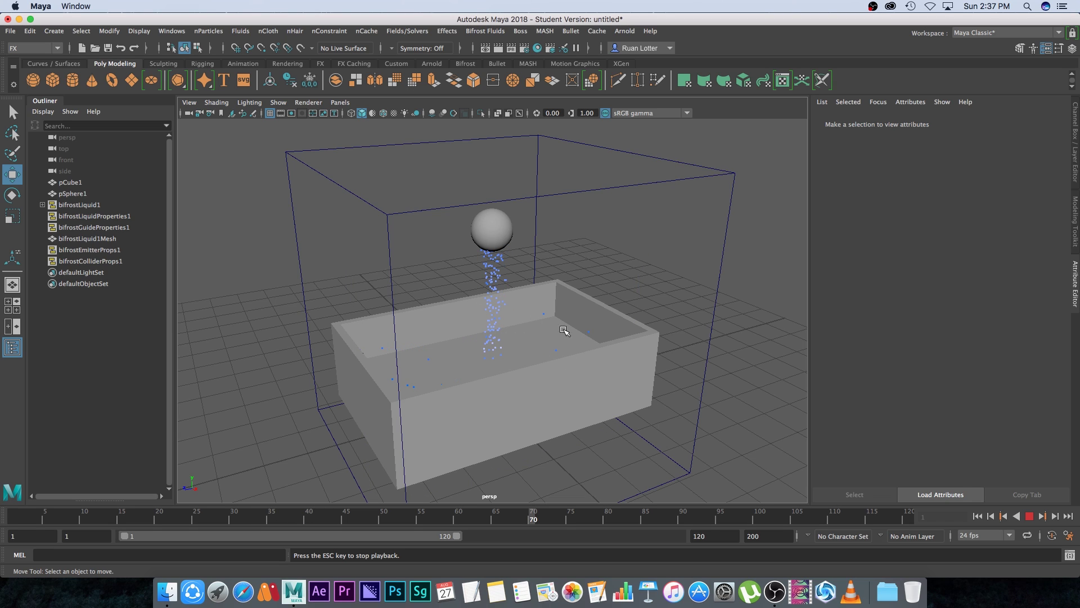
left_click(1029, 516)
left_click(976, 515)
key("alt+v")
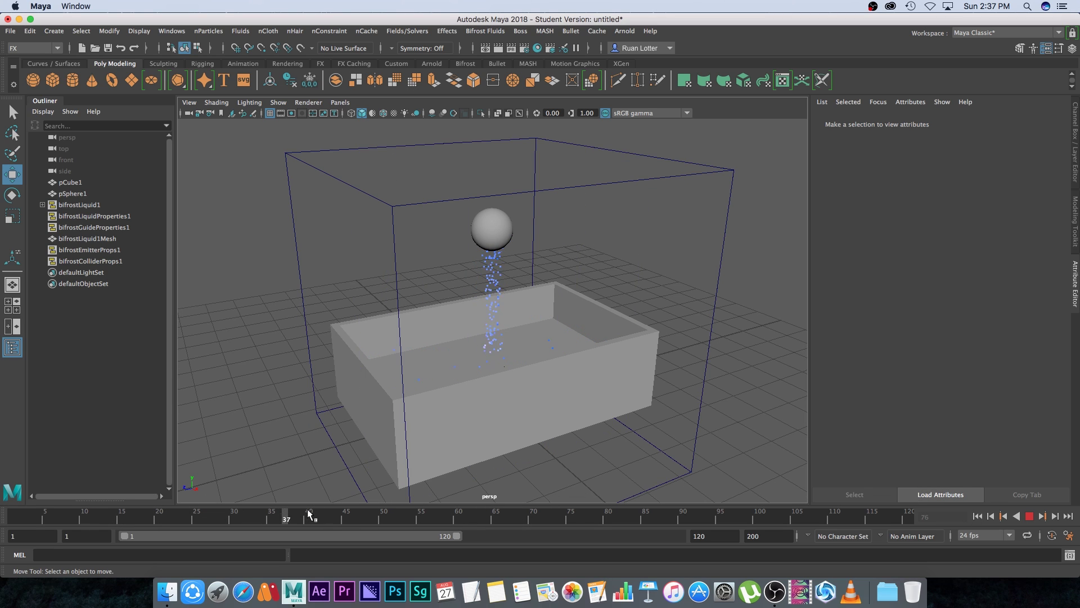
mouse_move(309, 513)
left_mouse_down()
mouse_move(3, 518)
mouse_move(248, 515)
mouse_move(211, 515)
left_mouse_up()
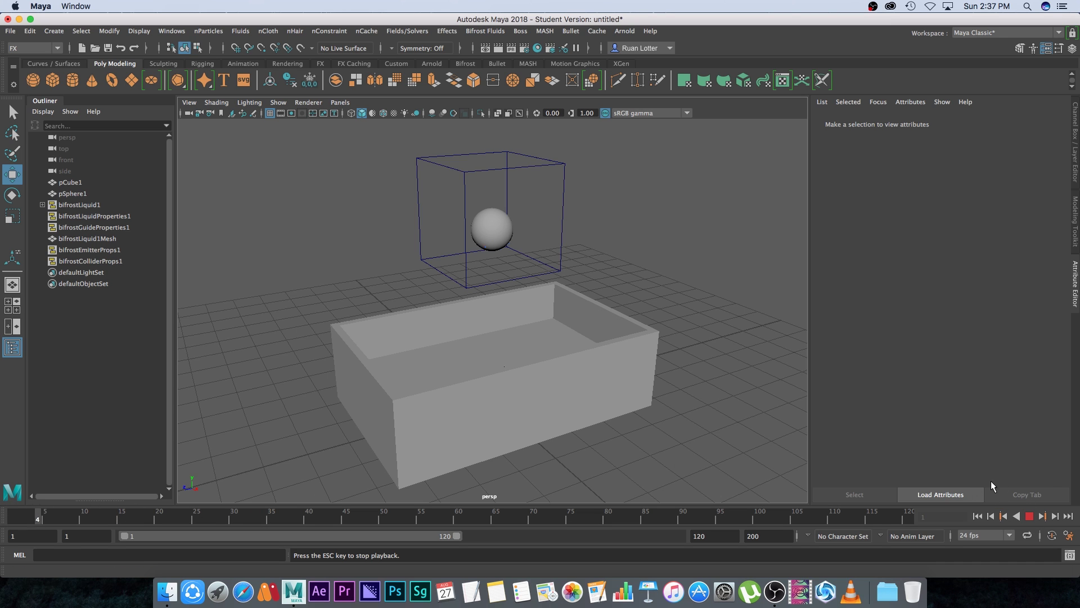
key("Escape")
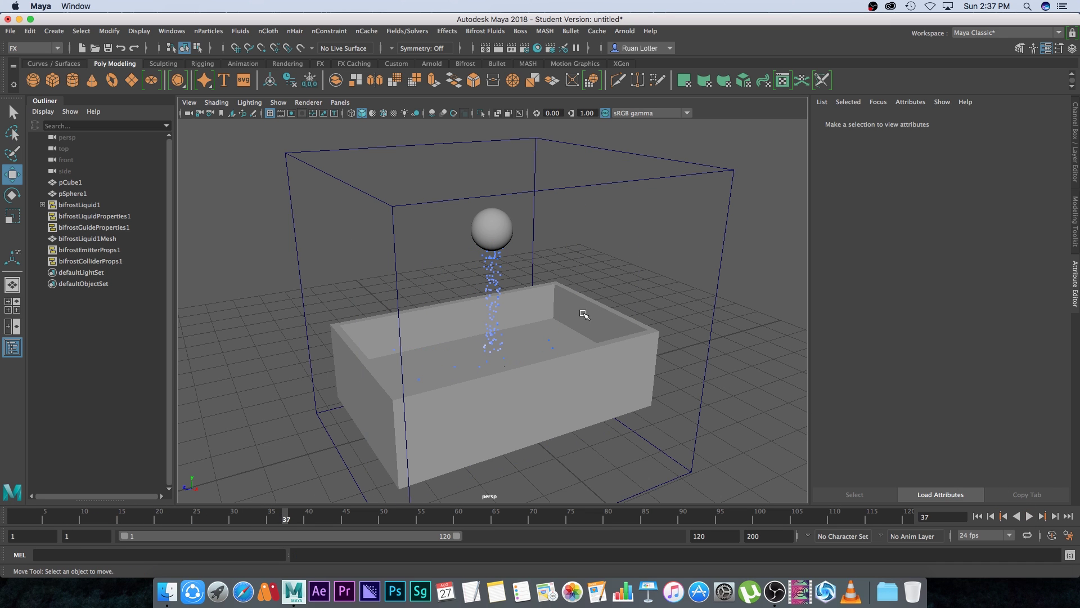
Step: Create an Arnold area light, raise it and move it beside the container's short end, scale it up and rotate it to face the container
scroll(581, 321, "up", 5)
left_click_drag(611, 364, 611, 360, "alt")
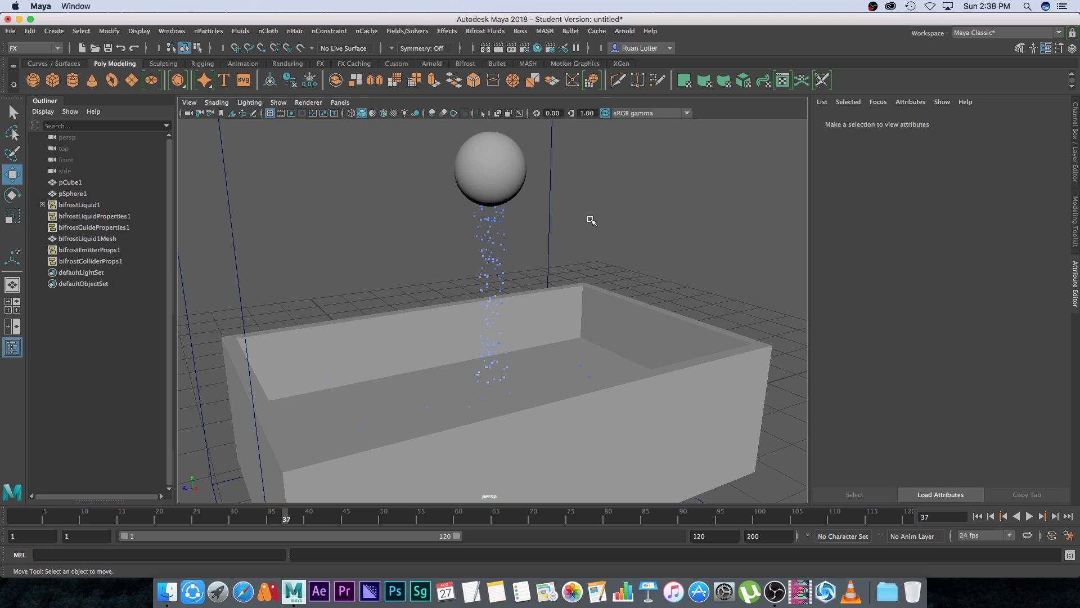
left_click(435, 64)
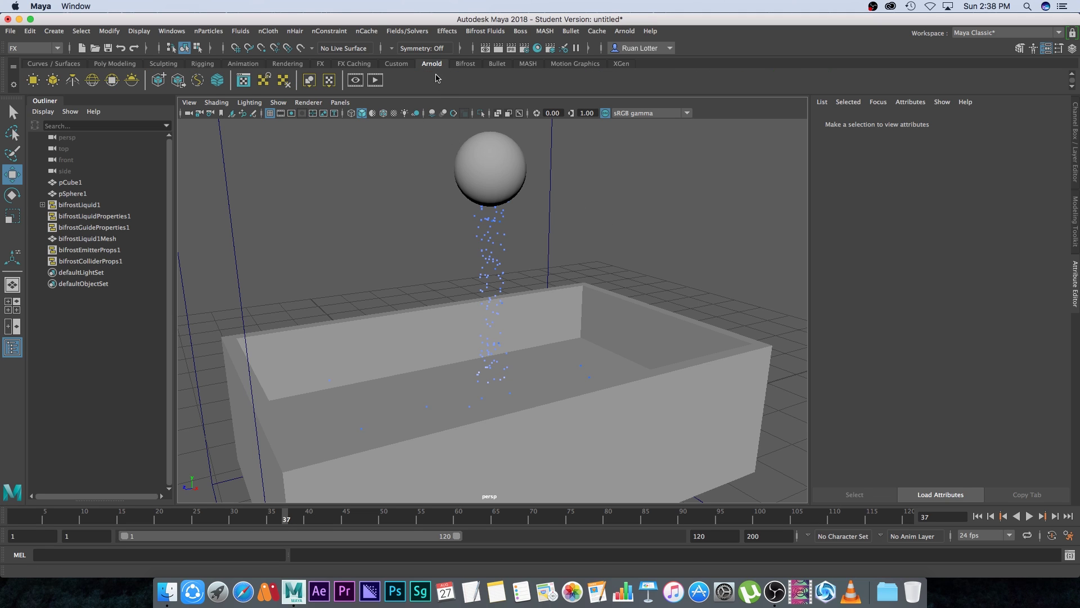
left_click(34, 81)
scroll(511, 401, "down", 3)
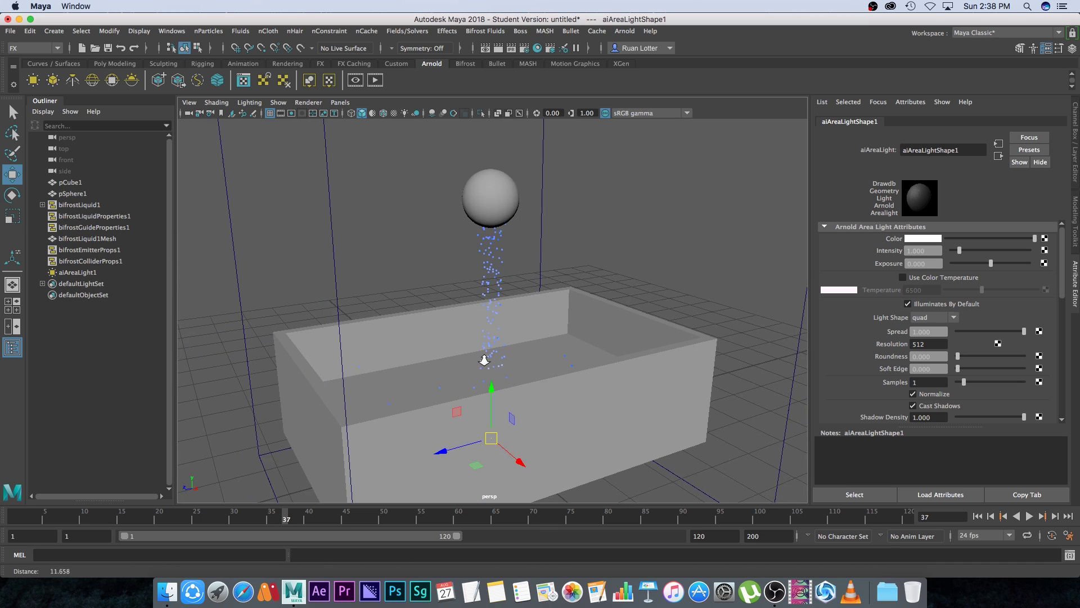
left_click_drag(491, 374, 491, 230)
left_click_drag(448, 281, 250, 264)
key("r")
key("e")
Step: Set the area light's exposure to 8, render the current frame with Arnold and close the render view
left_click(926, 263)
type("8")
key("Return")
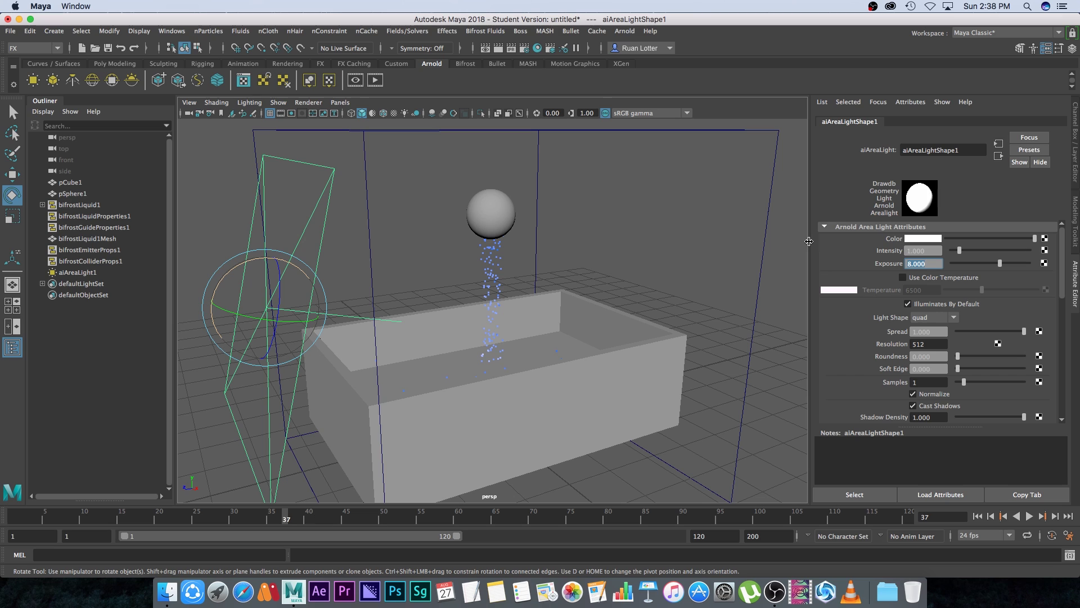
left_click(625, 30)
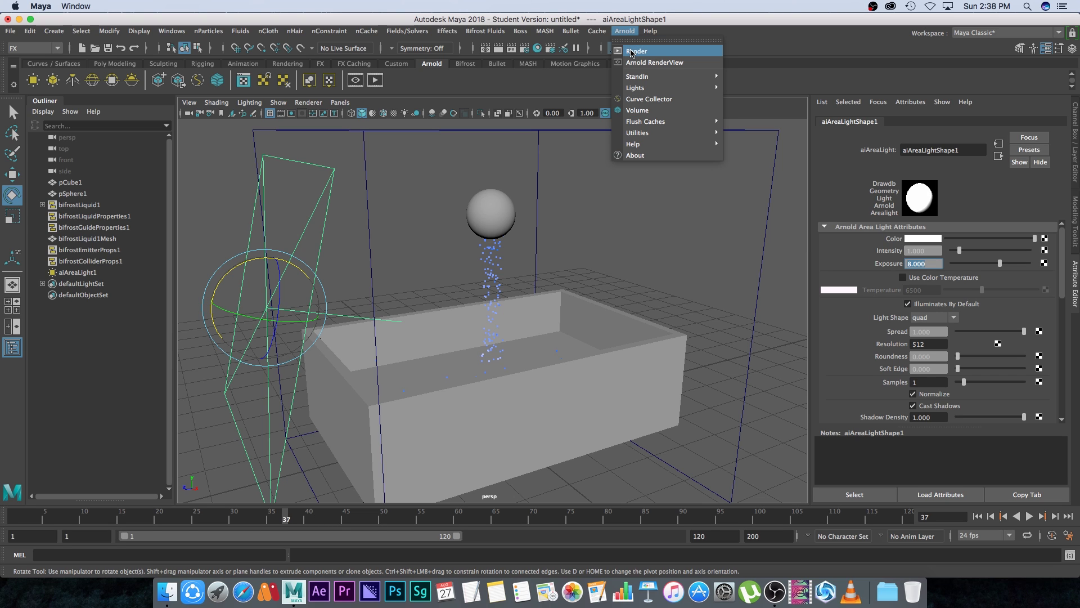
left_click(634, 50)
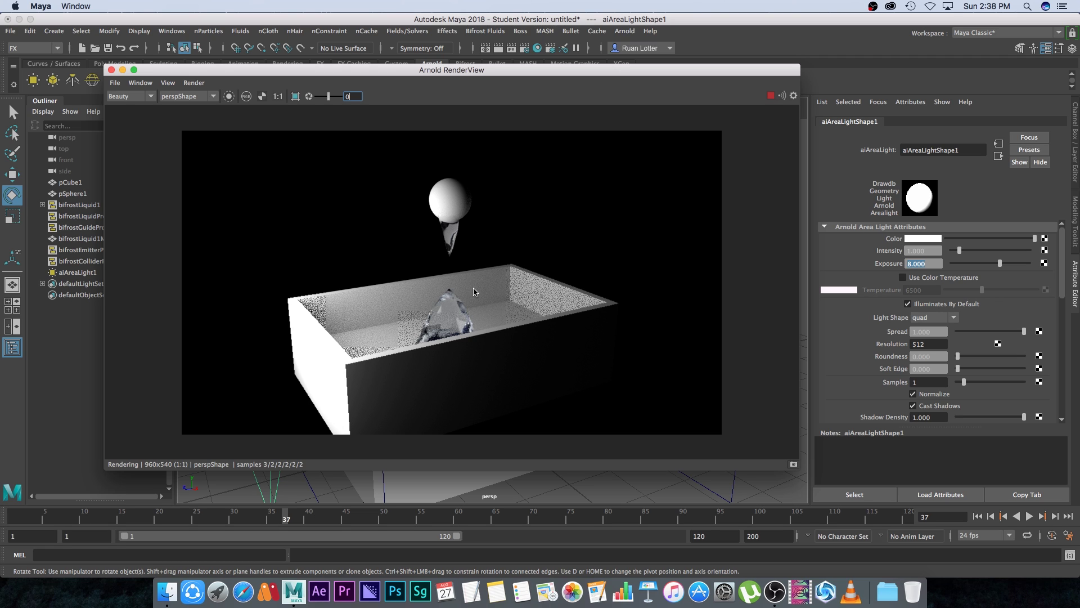
left_click(111, 69)
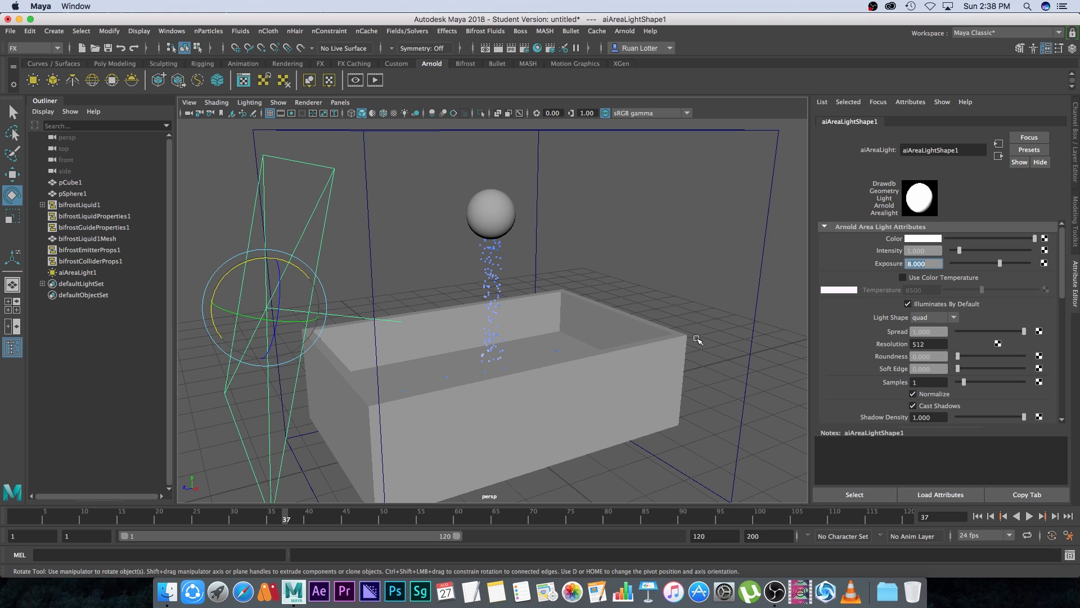
Step: Rewind to frame 1, set the liquid's Master Voxel Size to 0.2 and play the simulation to about frame 41
left_click(977, 516)
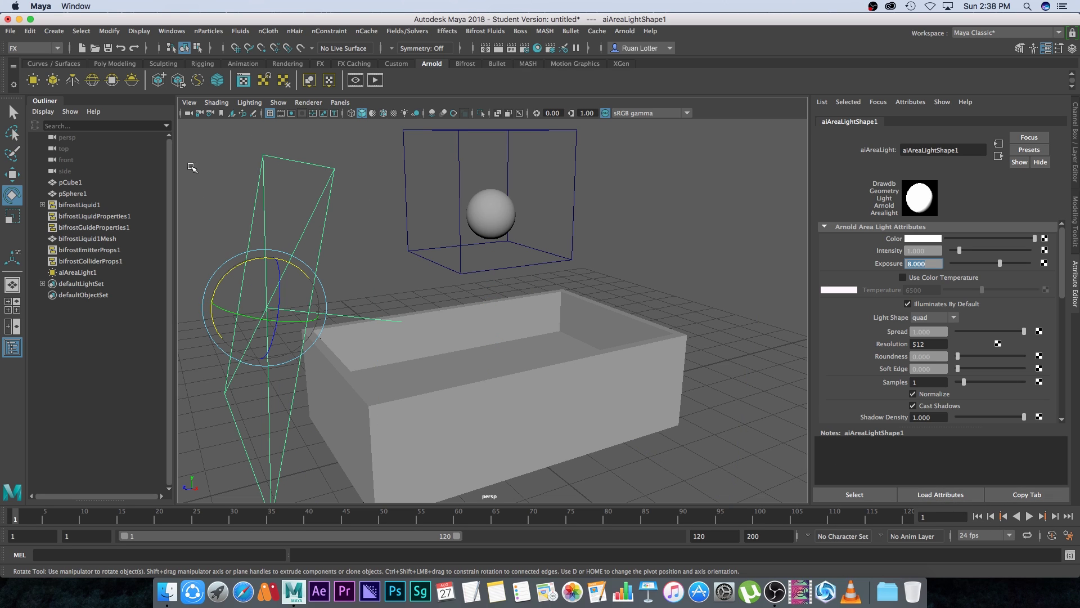
left_click(107, 219)
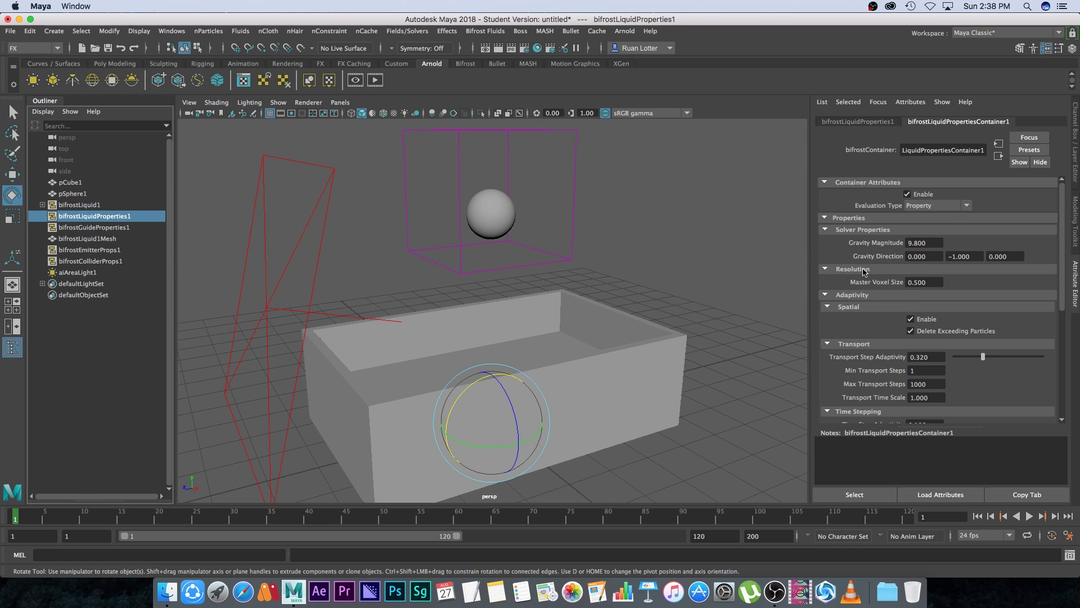
double_click(927, 283)
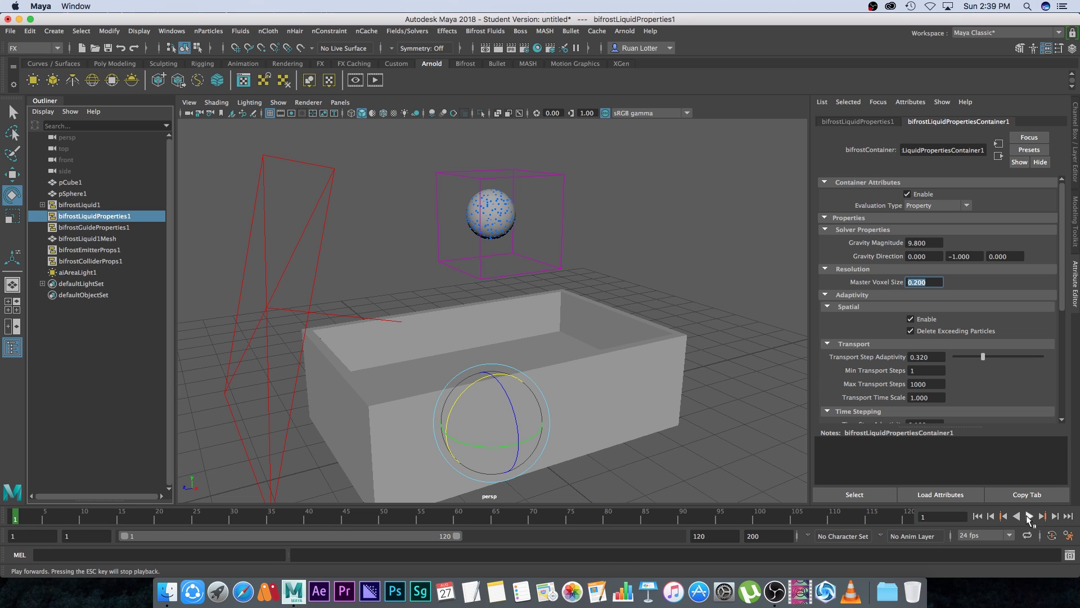
left_click(1030, 517)
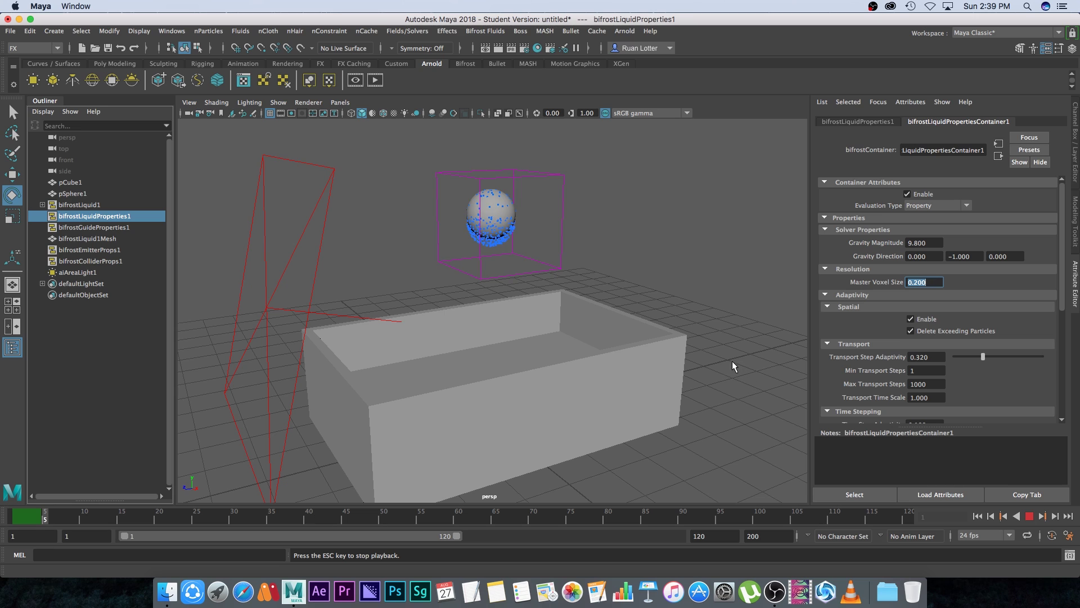
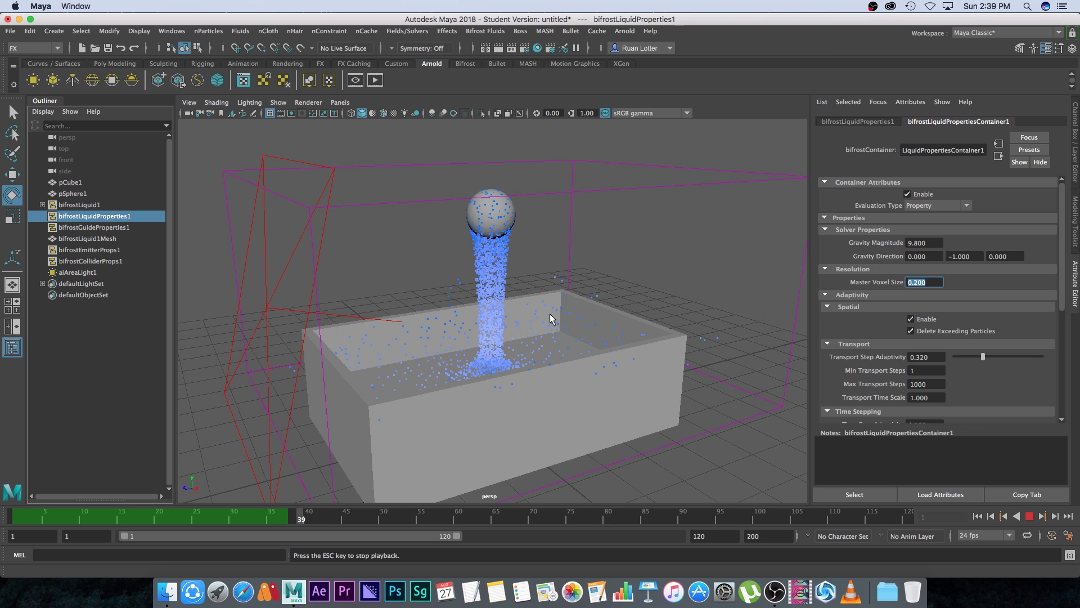
key("Escape")
Step: Render a closer view of the finer liquid stream with Arnold to inspect it, and close the render view
right_click_drag(544, 306, 624, 369, "alt")
left_click(626, 36)
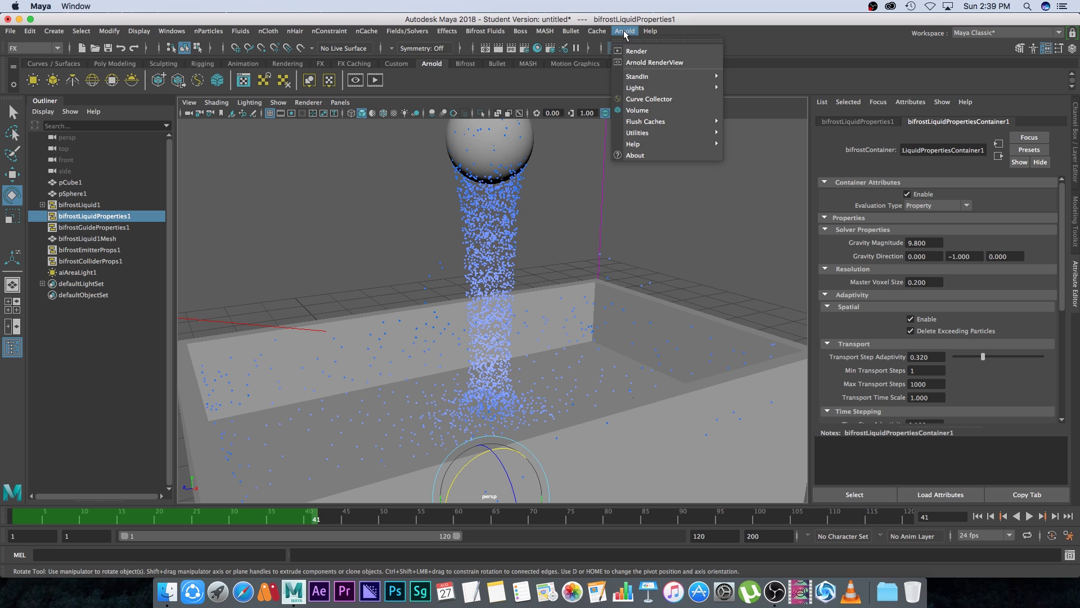
left_click(634, 51)
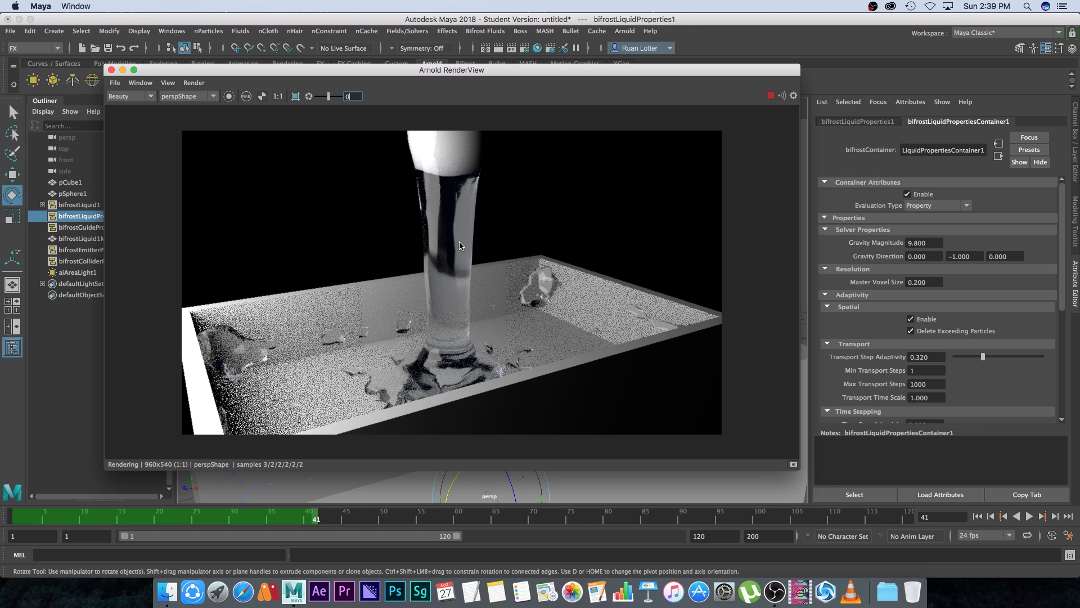
left_click(111, 69)
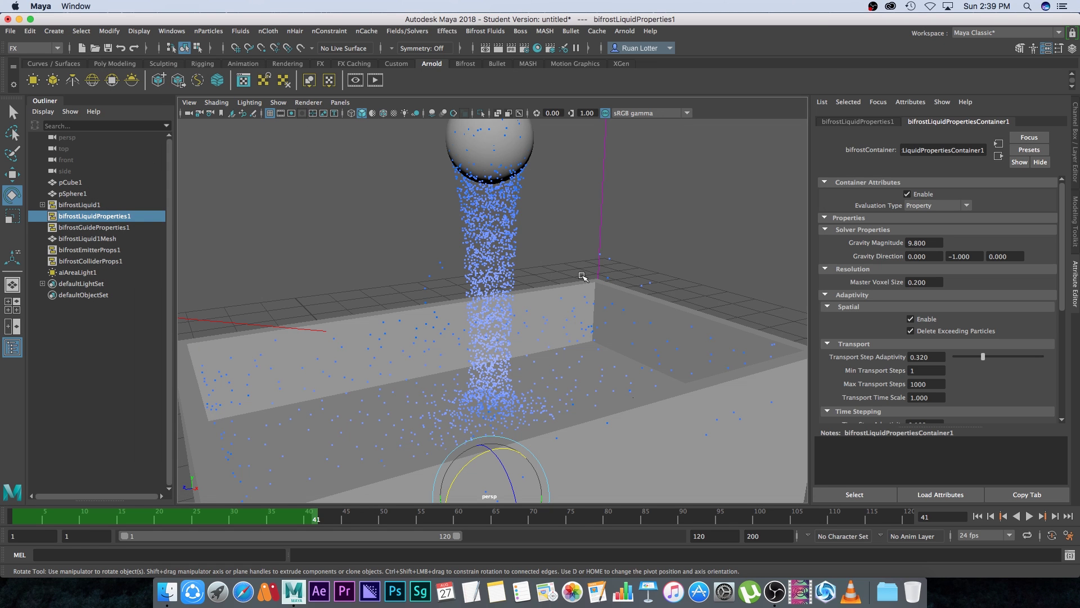
scroll(579, 265, "down", 3)
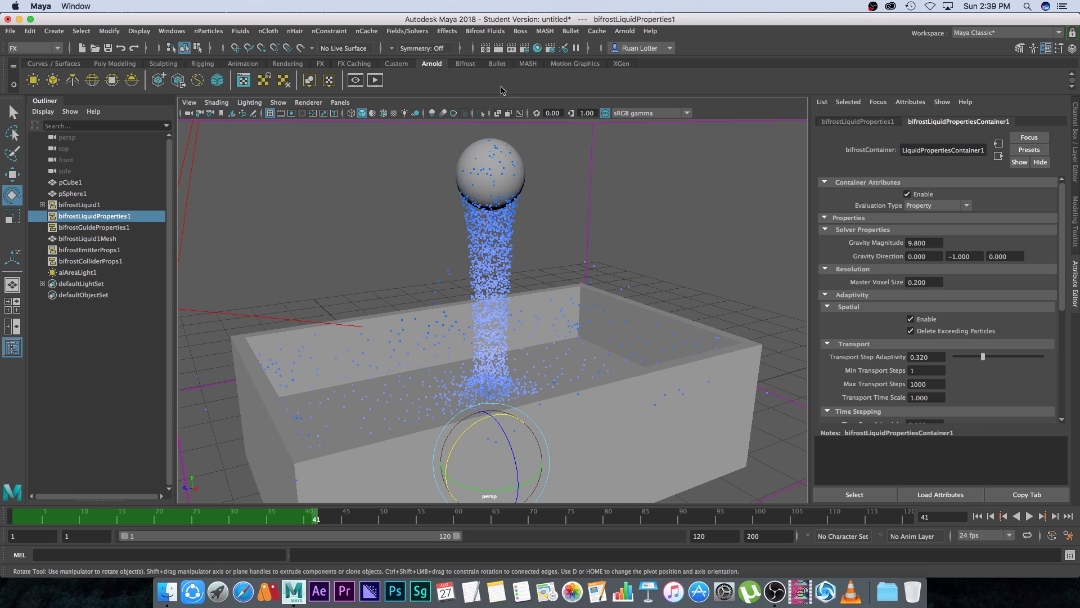
Step: Open the Hypershade and rename the aiStandardSurface1 material to liquid
left_click(549, 52)
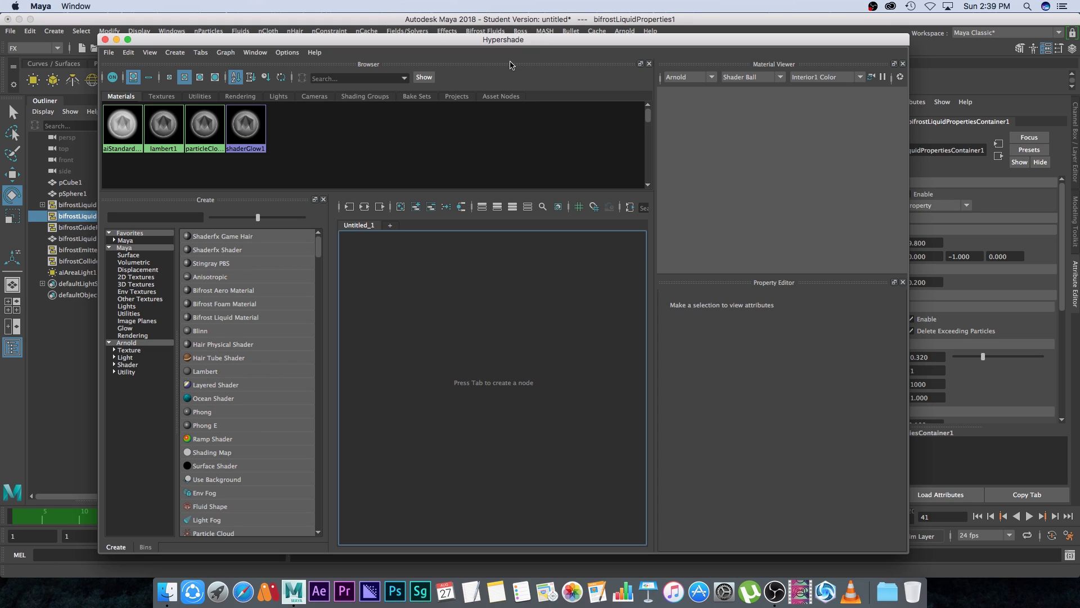
left_click(120, 130)
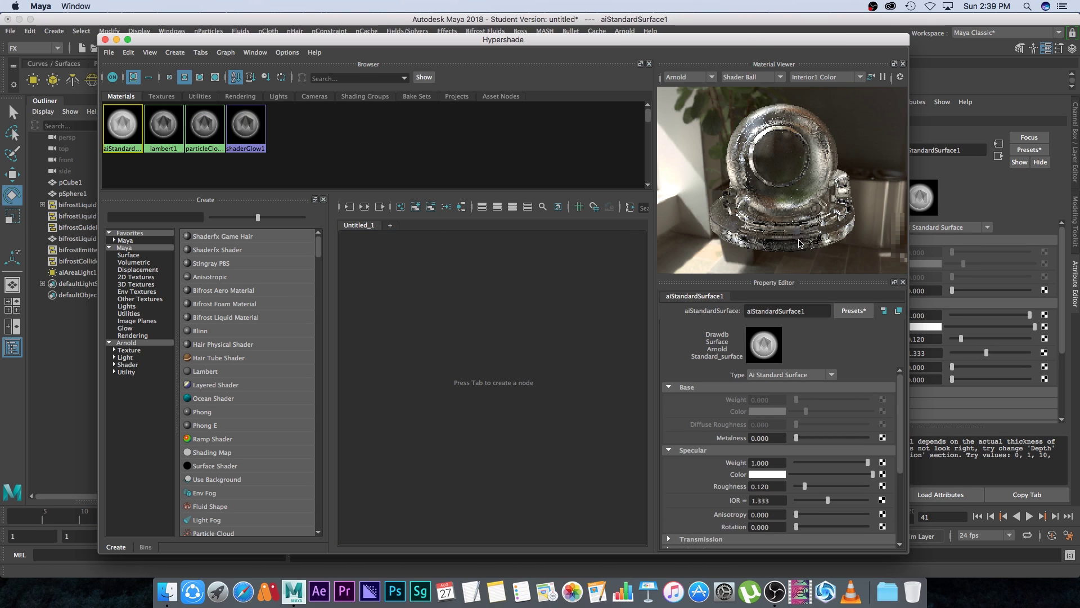
left_click_drag(810, 311, 721, 313)
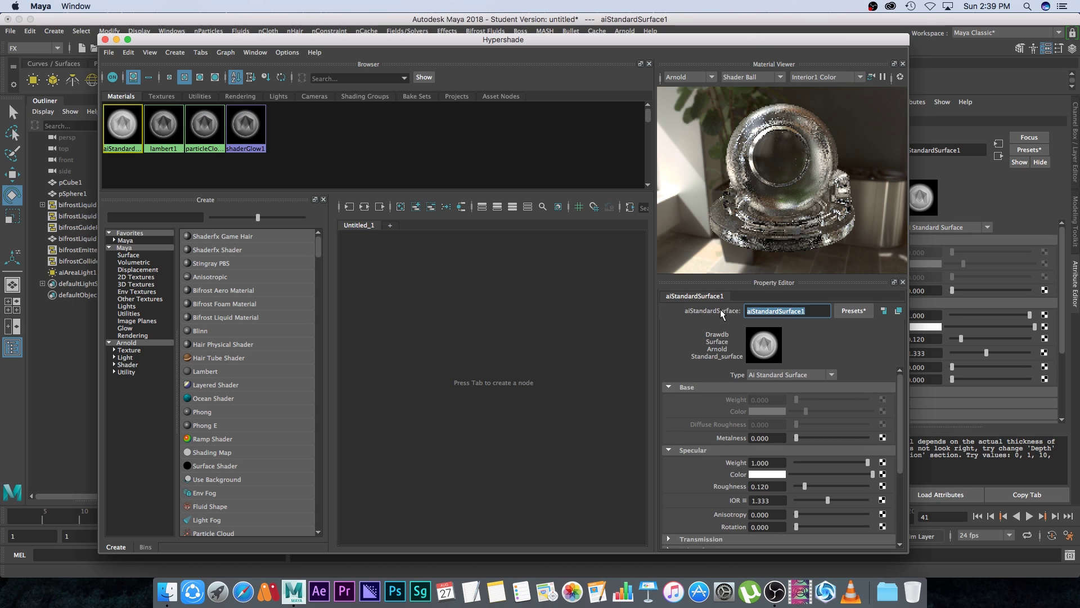
type("liquid")
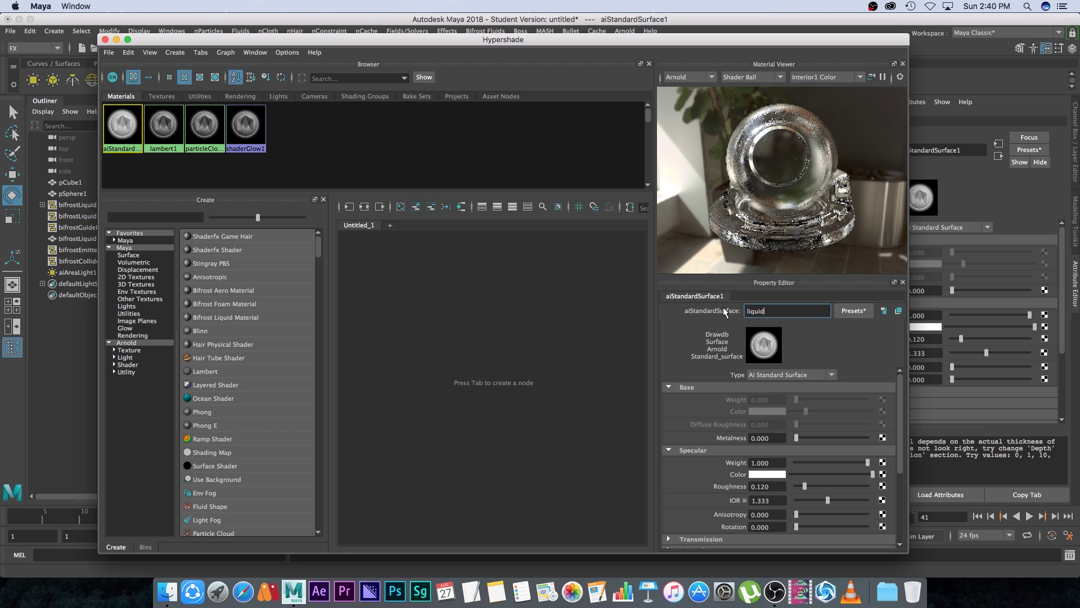
key("Return")
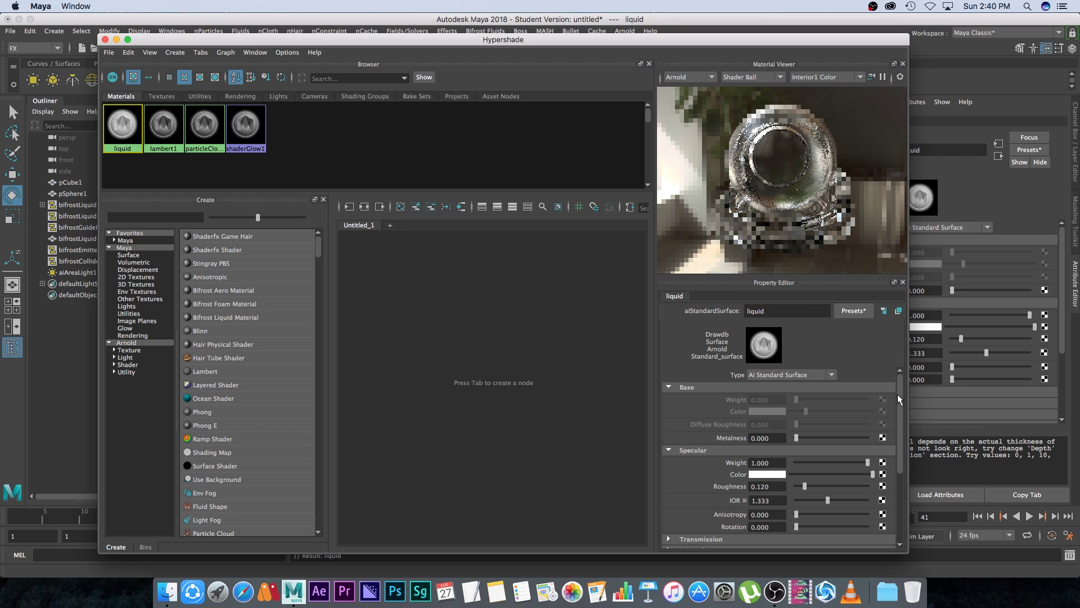
Step: Give the liquid material a bright green Coat color, raise its Coat weight to 1, and close the Hypershade
scroll(900, 401, "down", 1)
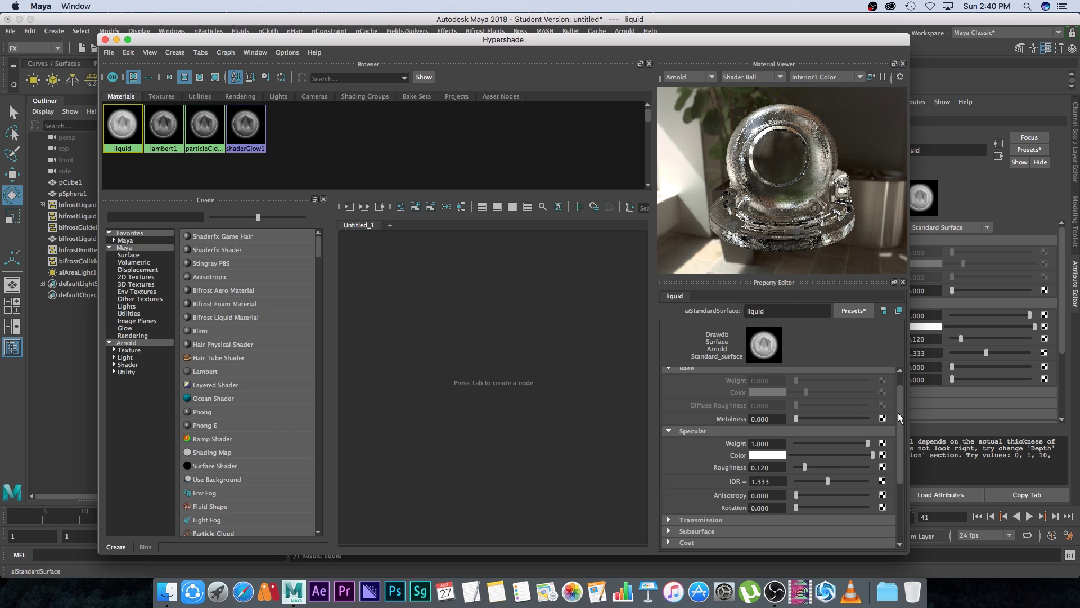
scroll(898, 417, "down", 5)
left_click(893, 465)
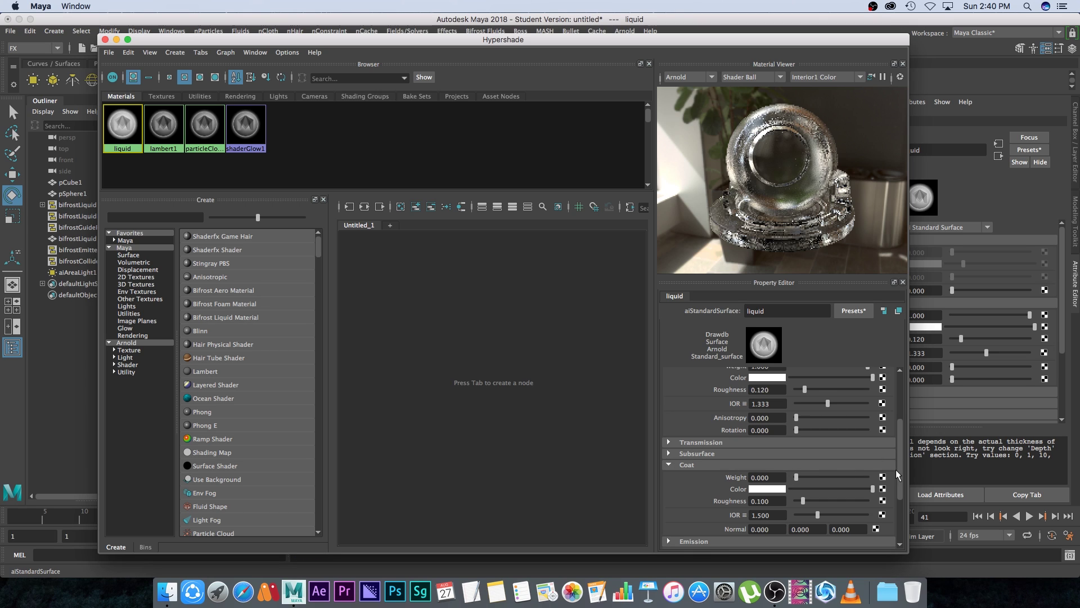
scroll(900, 458, "down", 3)
left_click(767, 447)
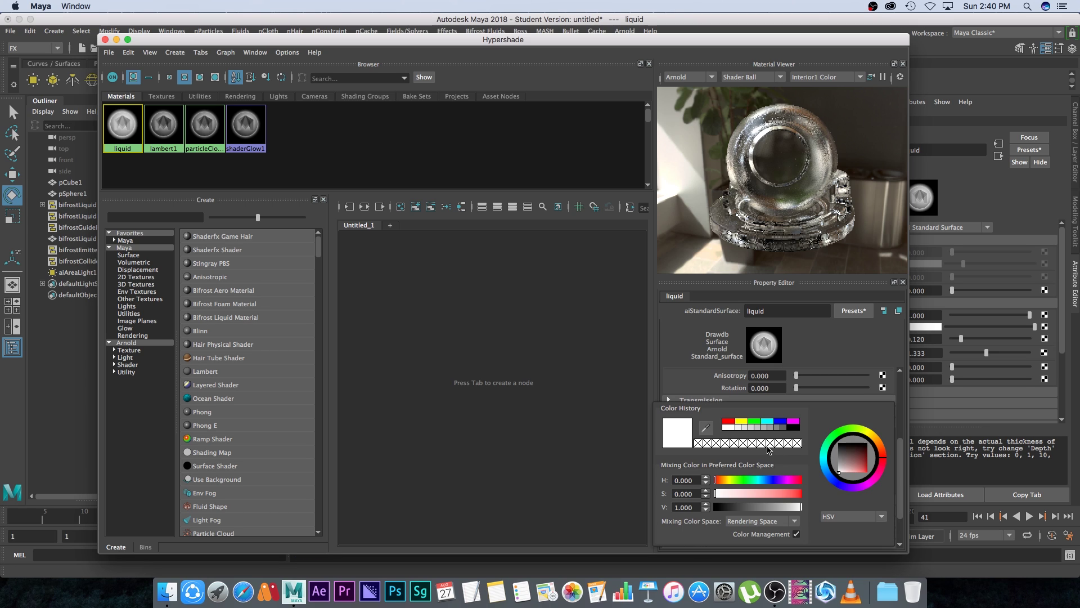
left_click(783, 444)
left_click_drag(845, 444, 851, 429)
left_click_drag(855, 466, 880, 442)
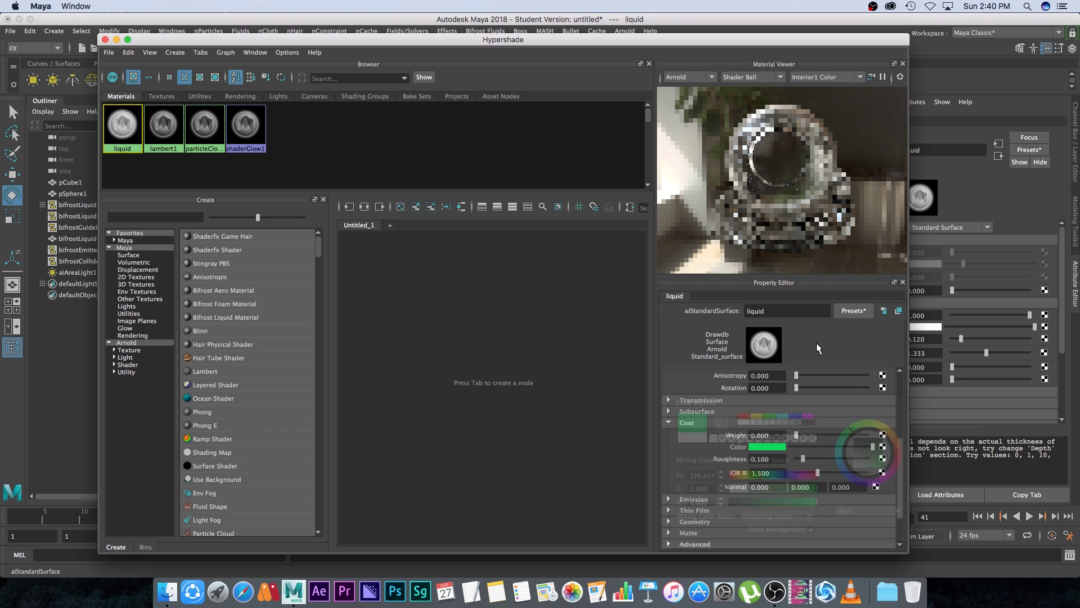
left_click_drag(796, 435, 873, 436)
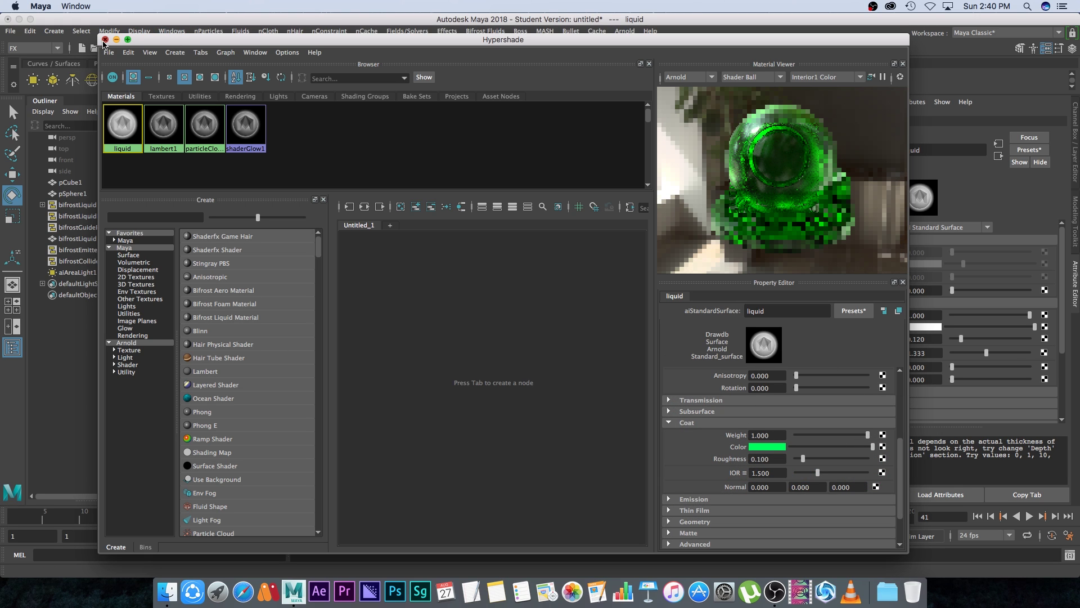
left_click(105, 39)
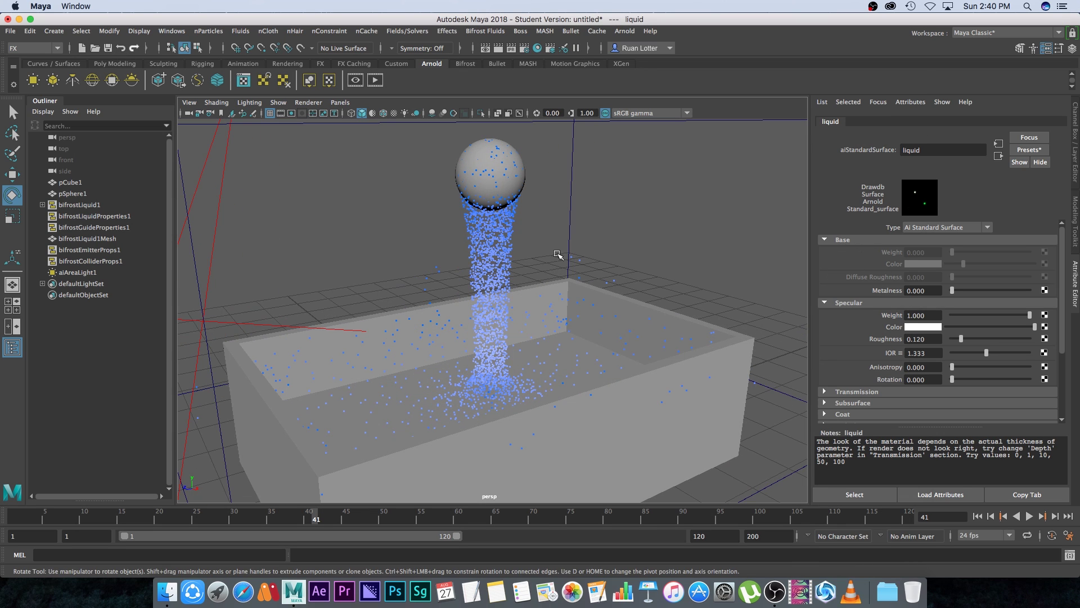
Step: Render the current frame with Arnold to check the green liquid, and close the render view
left_click(623, 36)
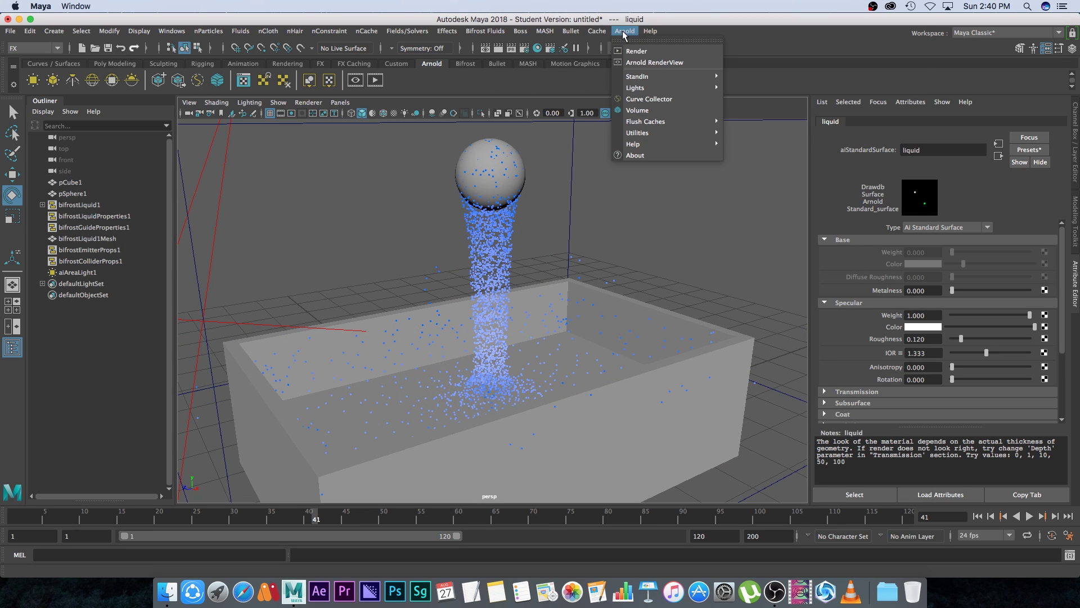
left_click(635, 51)
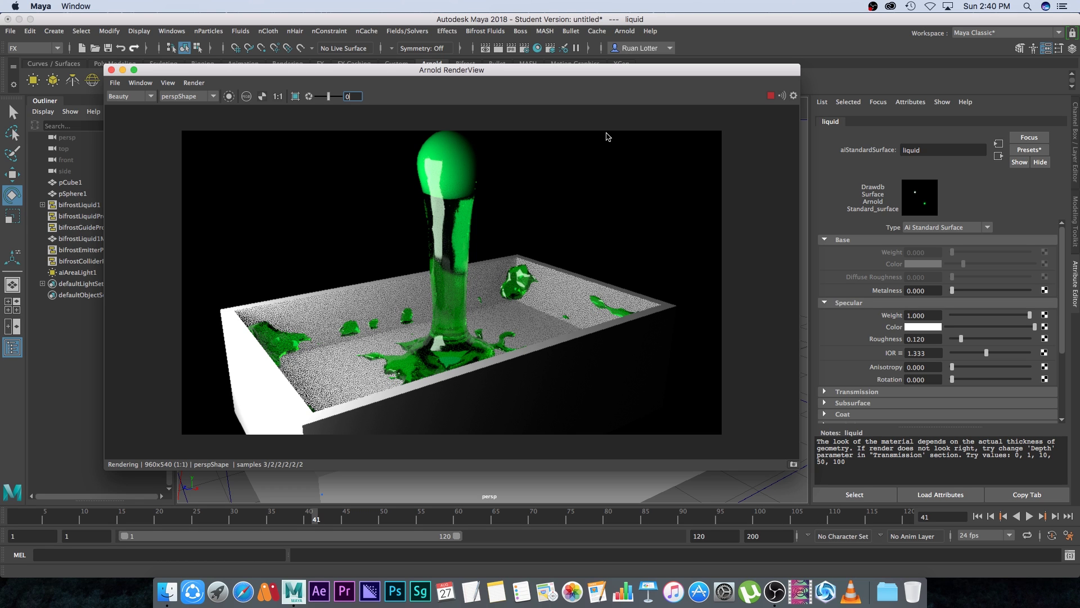
left_click(122, 70)
left_click_drag(656, 257, 646, 261, "alt")
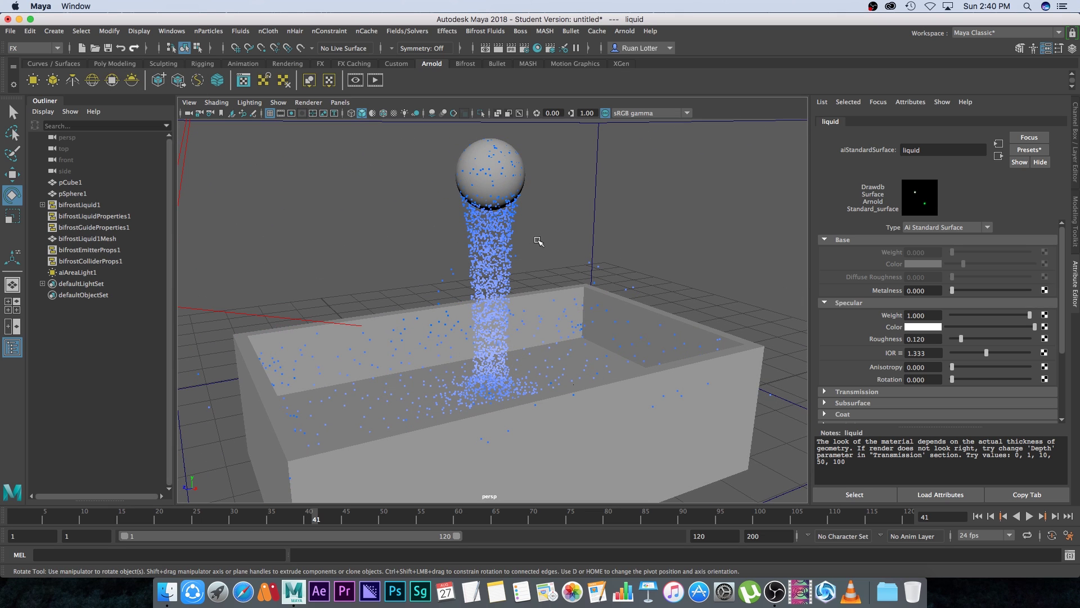
Step: Rewind to frame 1, set the liquid's Master Voxel Size to 0.15 and play the simulation to about frame 43
left_click(978, 516)
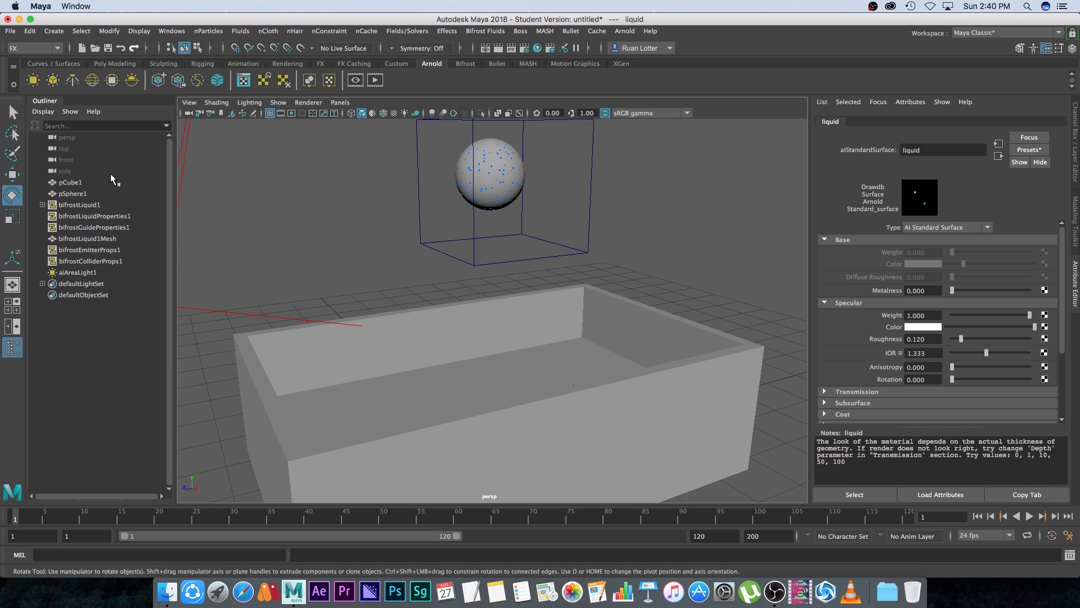
left_click(83, 217)
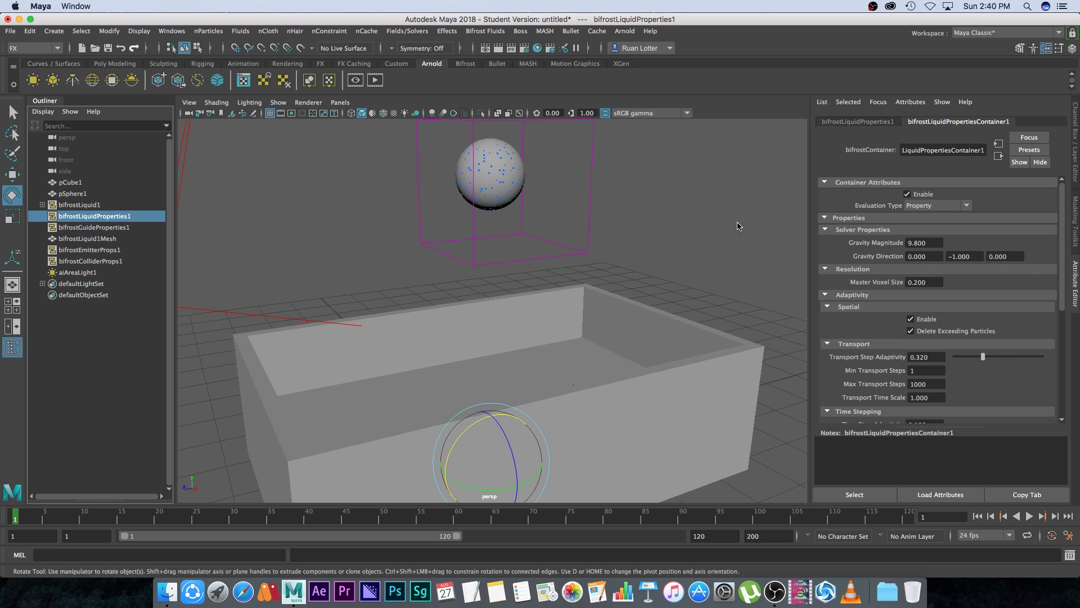
left_click(935, 281)
type(".15")
key("Return")
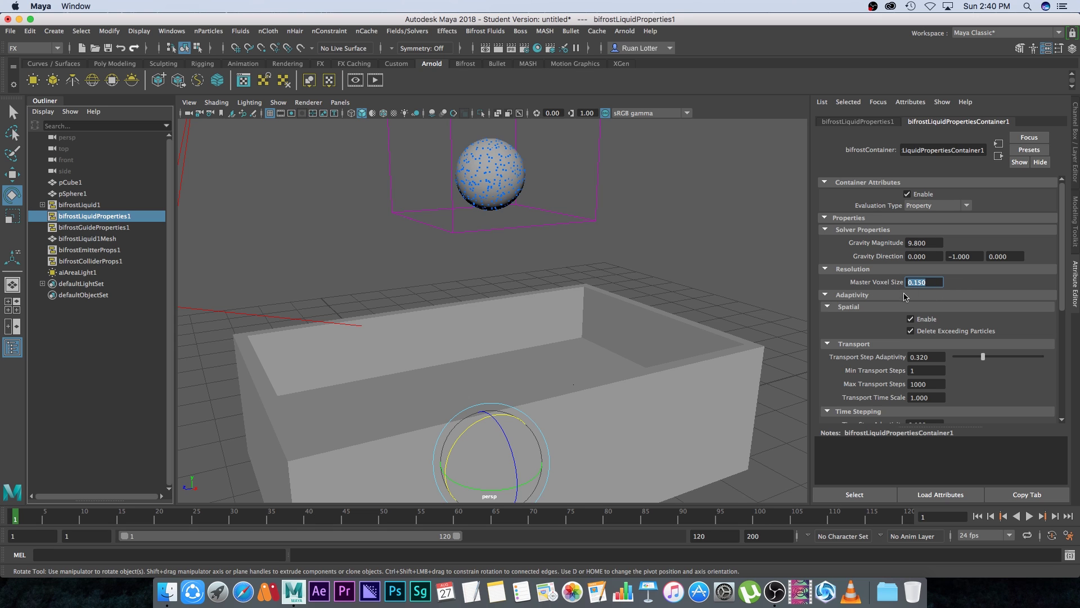
left_click(1029, 516)
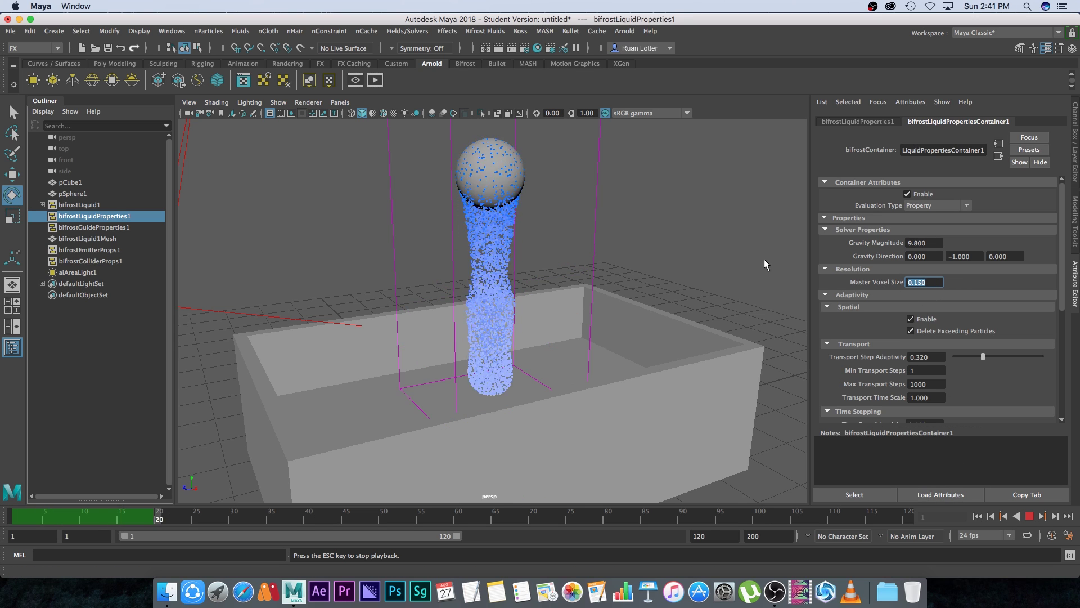
left_click(1030, 515)
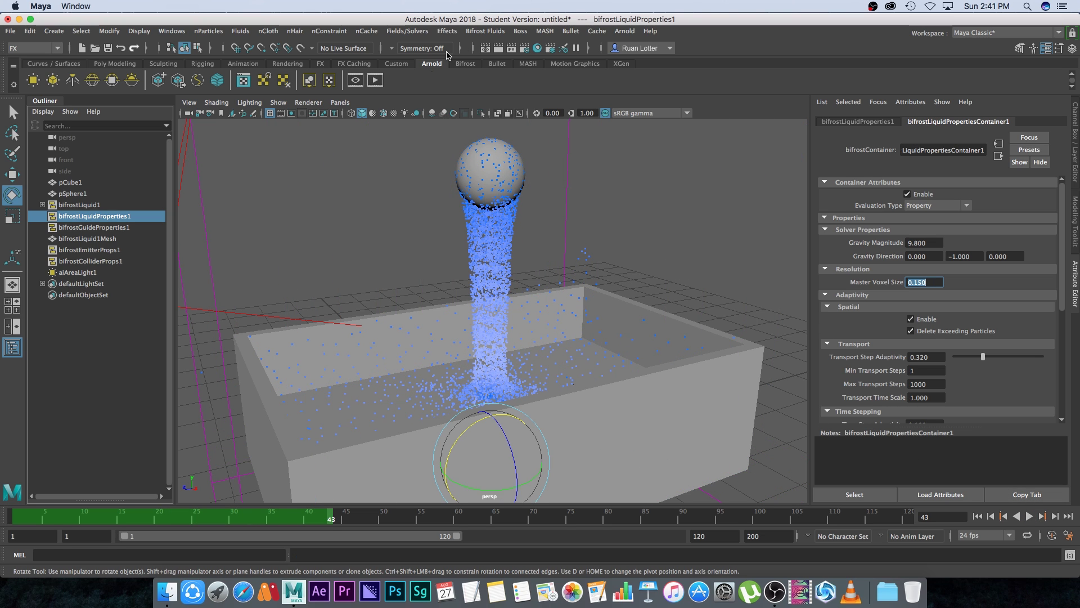
Step: Render the higher-resolution liquid with Arnold at frame 43 and close the render view
left_click(625, 31)
left_click(627, 49)
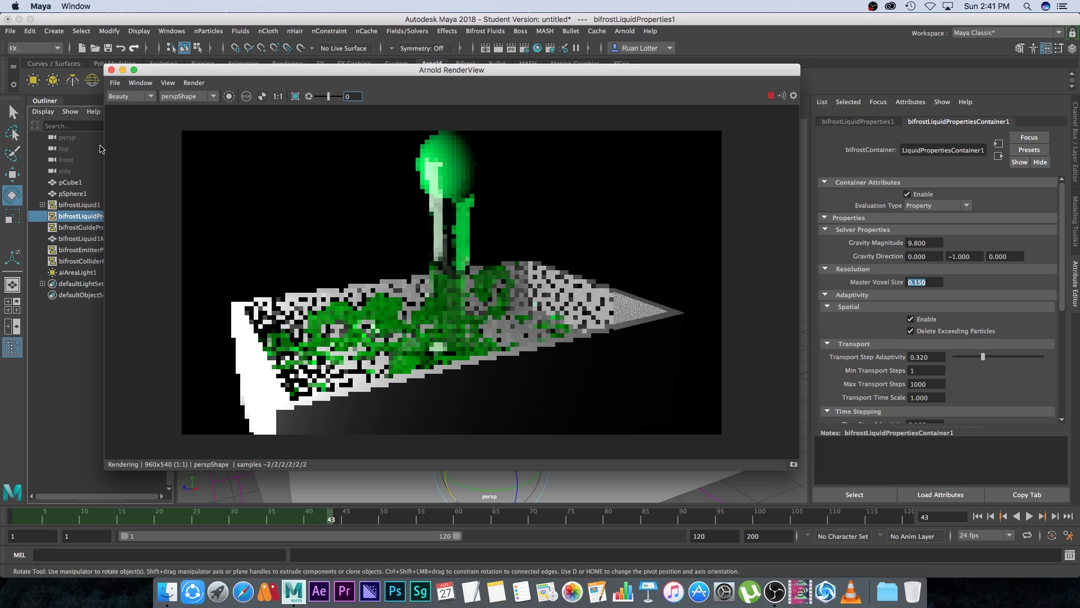
left_click(563, 485)
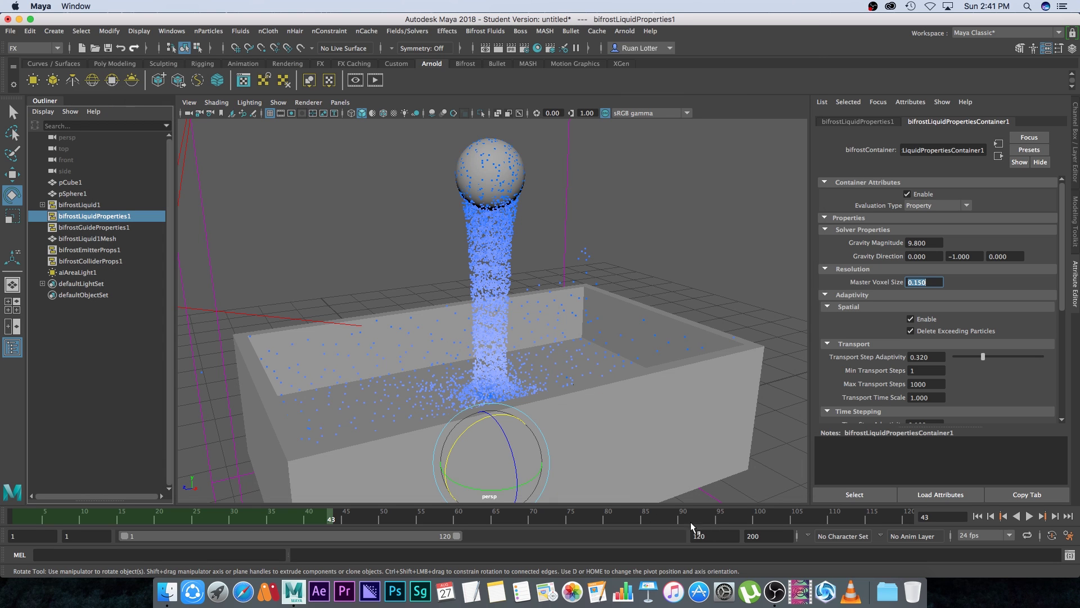
Step: Set both the playback range end and the animation end to frame 50
left_click(709, 536)
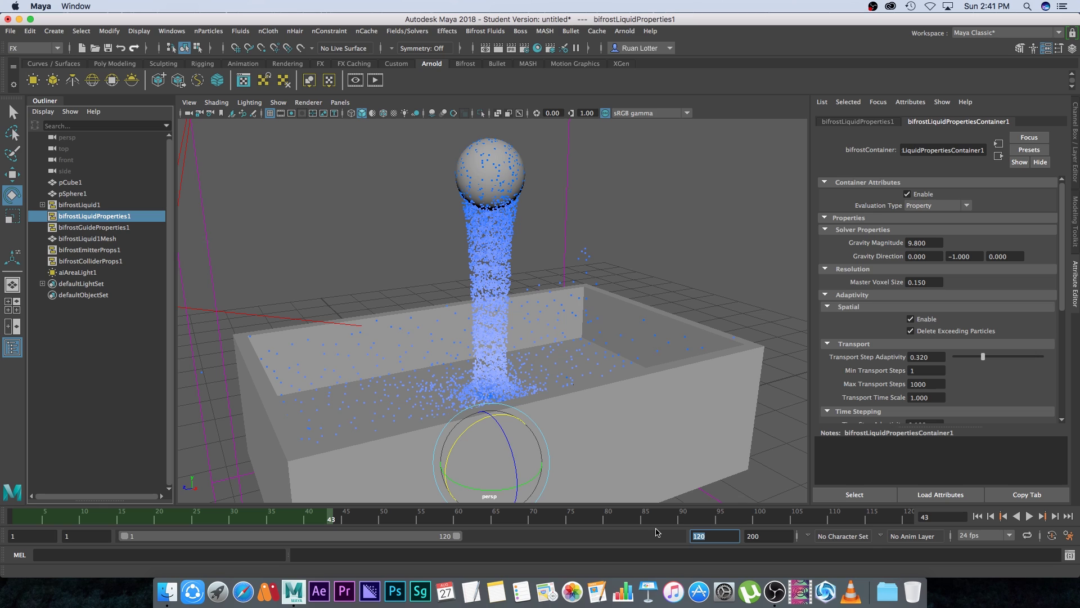
key("Tab")
type("50")
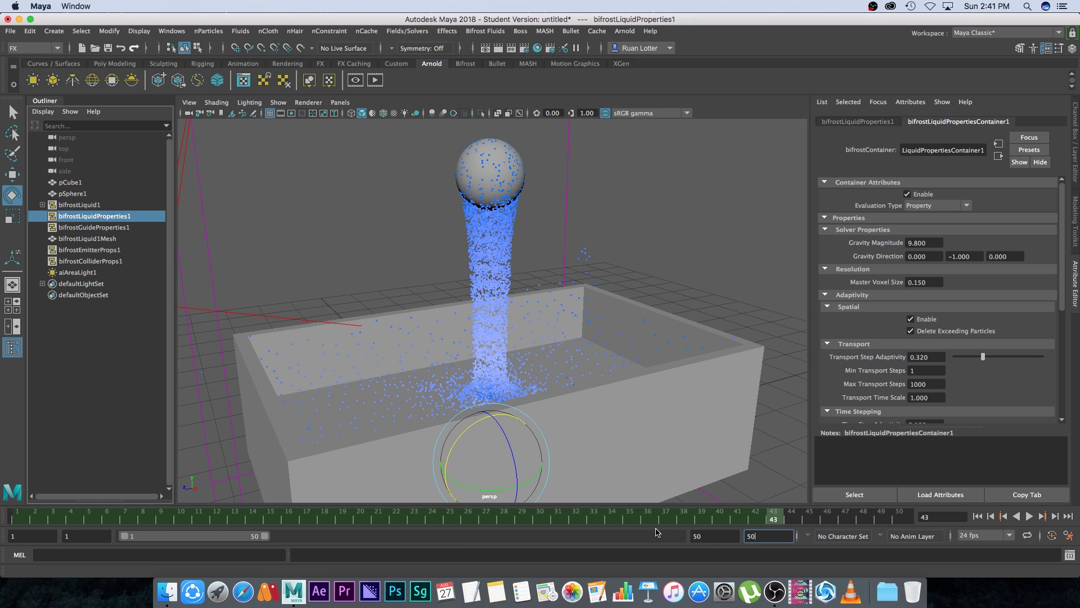
key("Tab")
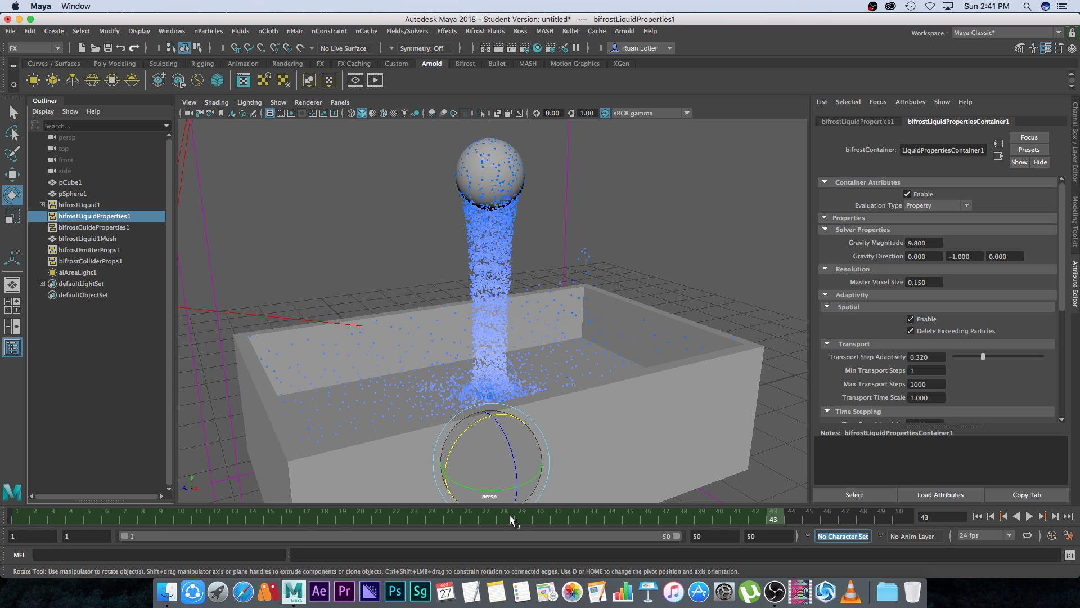
Step: Play part of the simulated frames on the shortened timeline, stop the playback and return to frame 1
left_click(337, 513)
key("alt+v")
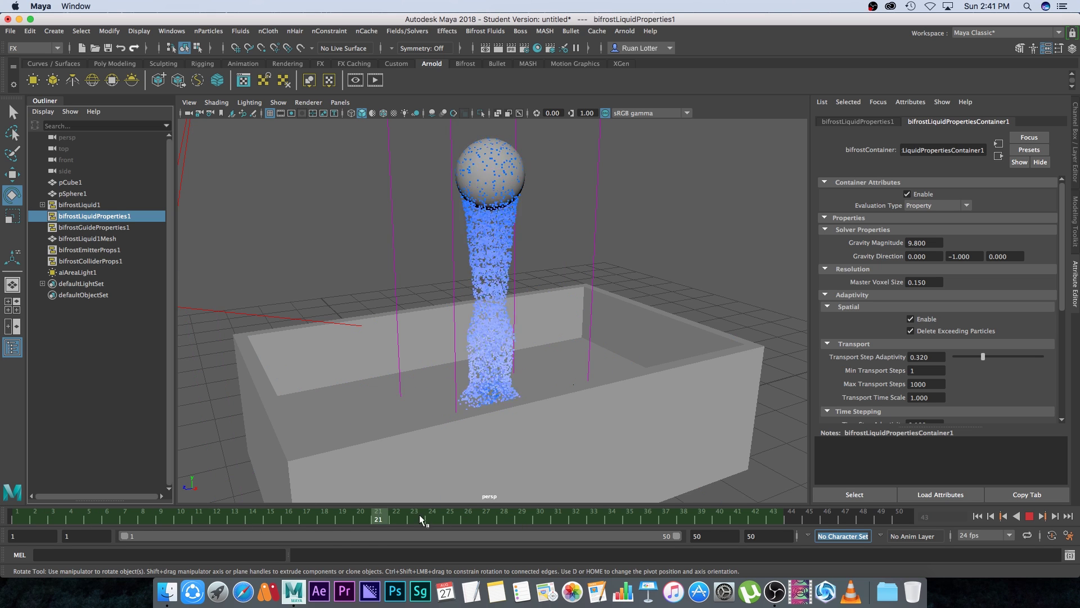
key("Escape")
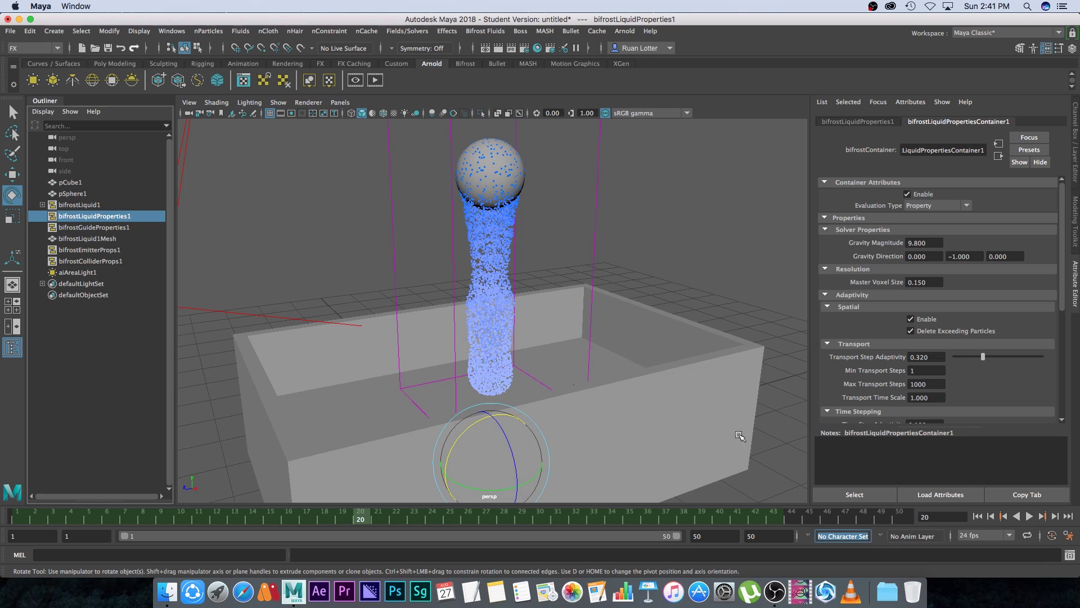
left_click(977, 516)
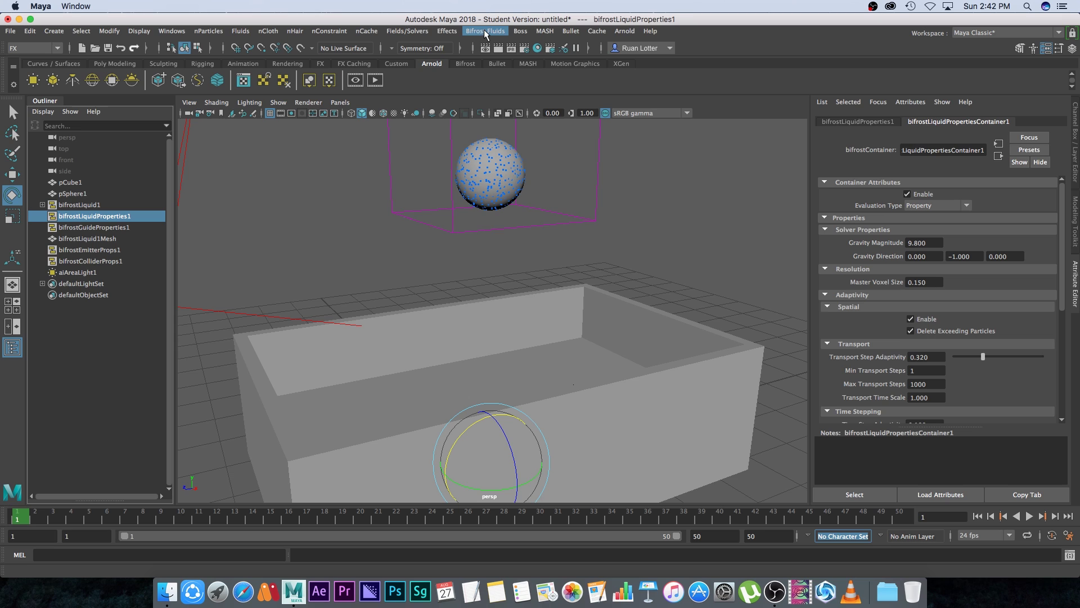
Step: Compute and cache the bifrostLiquid1 simulation to disk for frames 1 to 50 in bif format, replacing the existing cache files
left_click(483, 32)
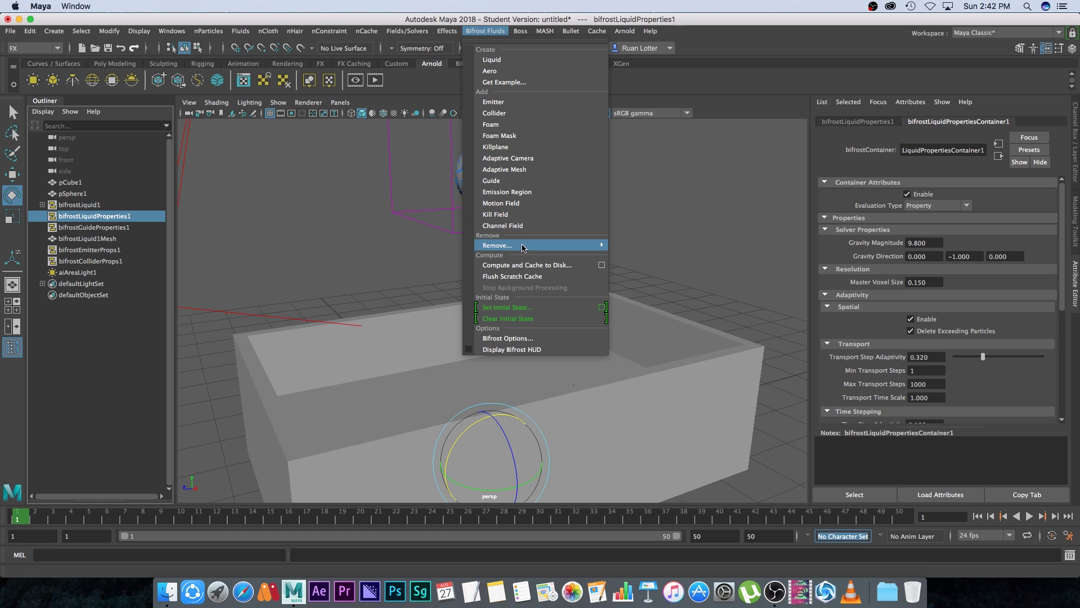
left_click(540, 269)
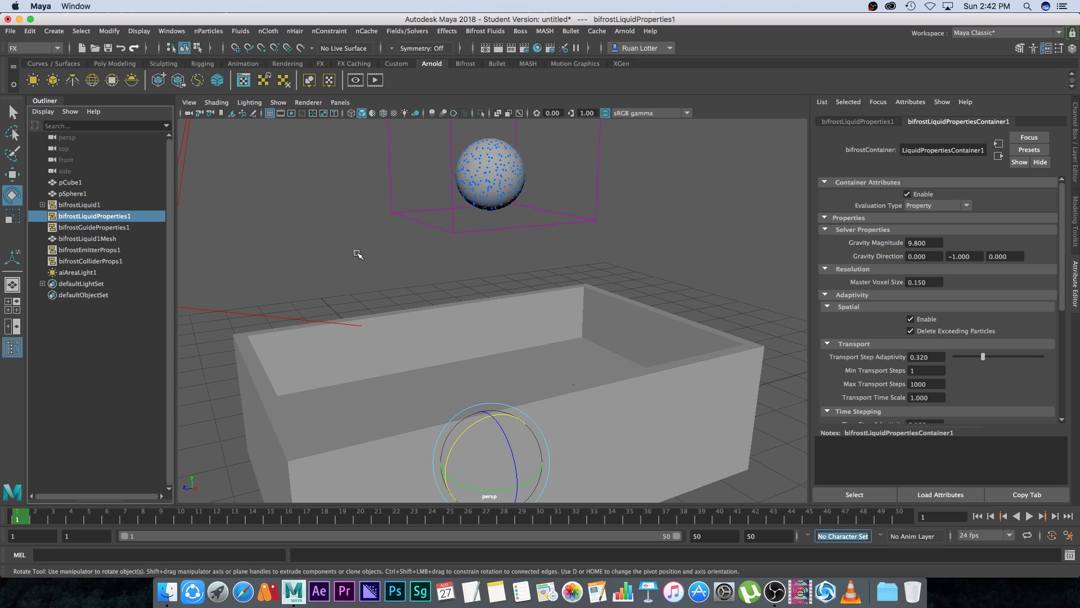
left_click(79, 205)
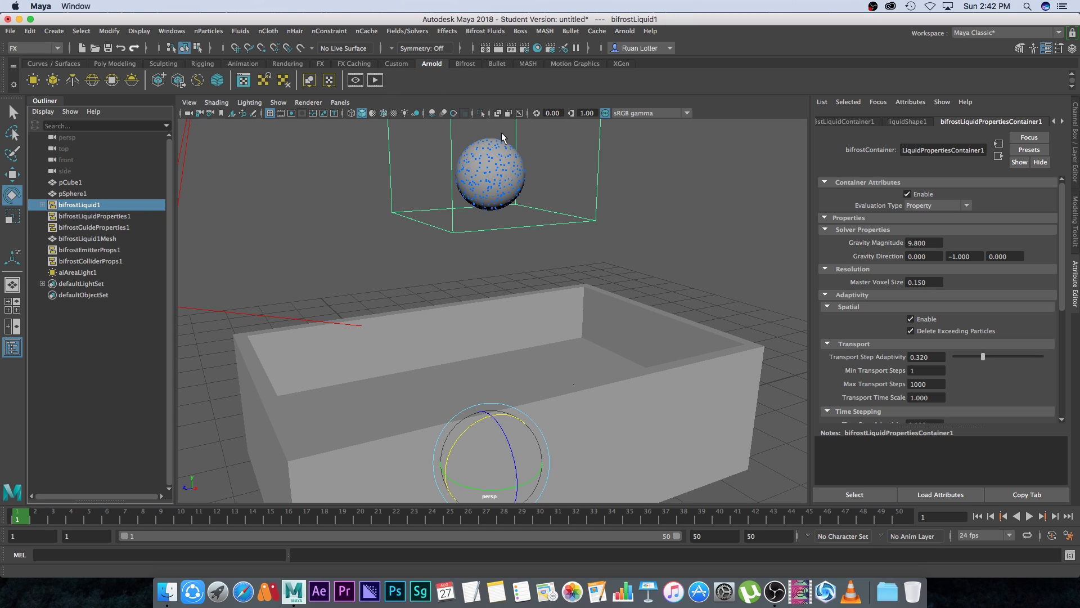
left_click(487, 32)
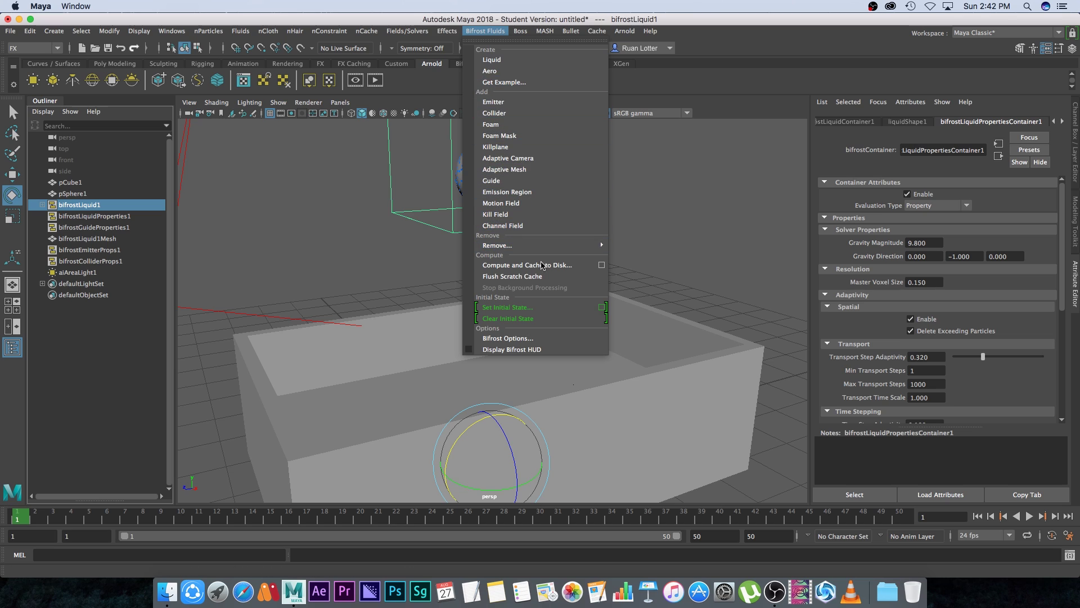
left_click(602, 266)
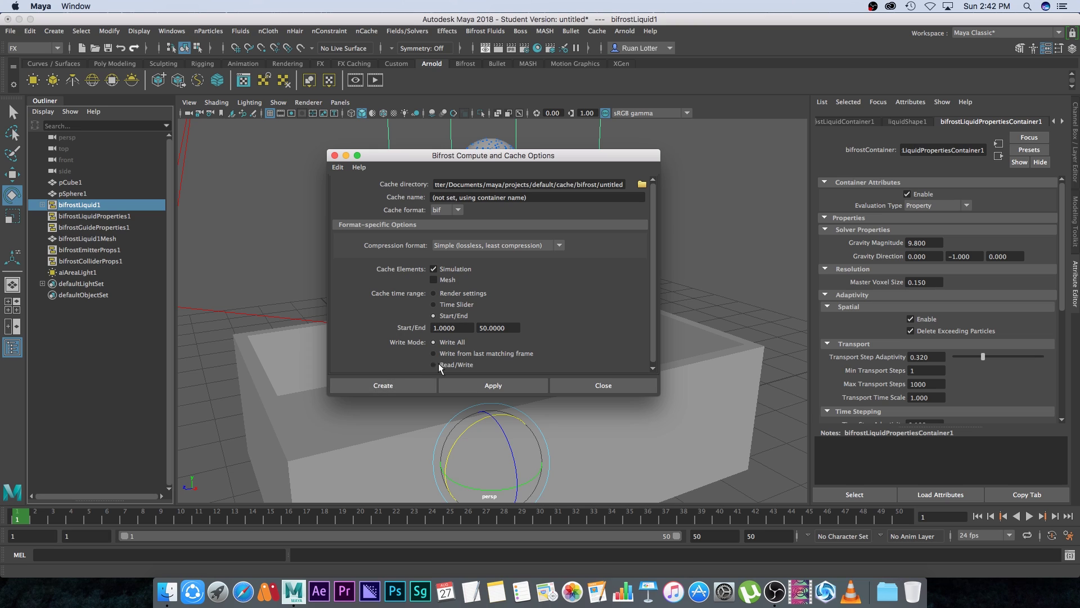
left_click(384, 385)
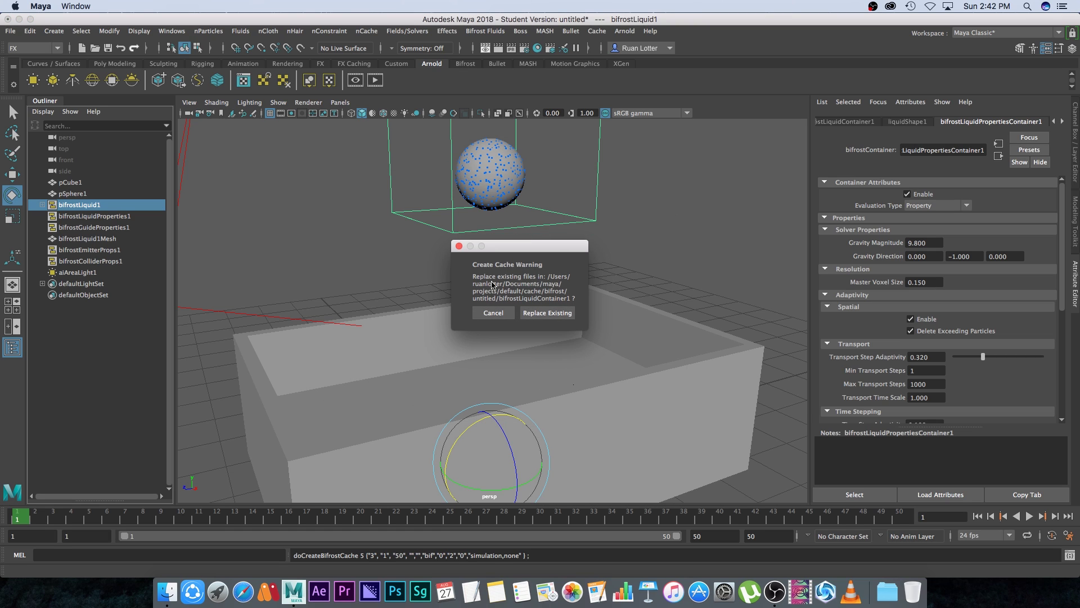
left_click(548, 312)
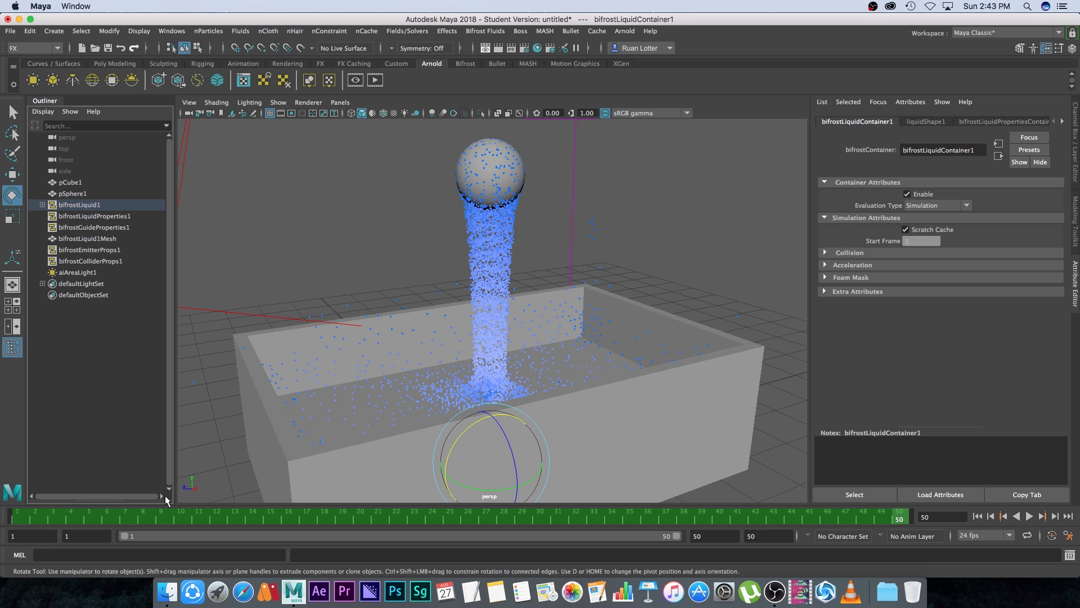
Step: Play the cached simulation from frame 1 to frame 50 and render the final frame with Arnold
left_click(125, 518)
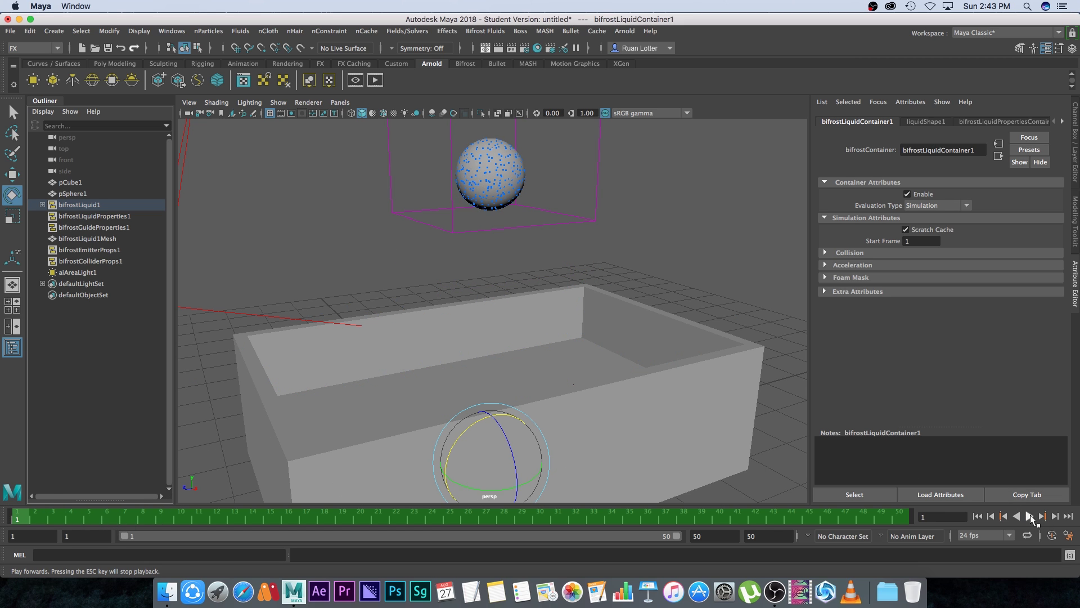
left_click(1029, 516)
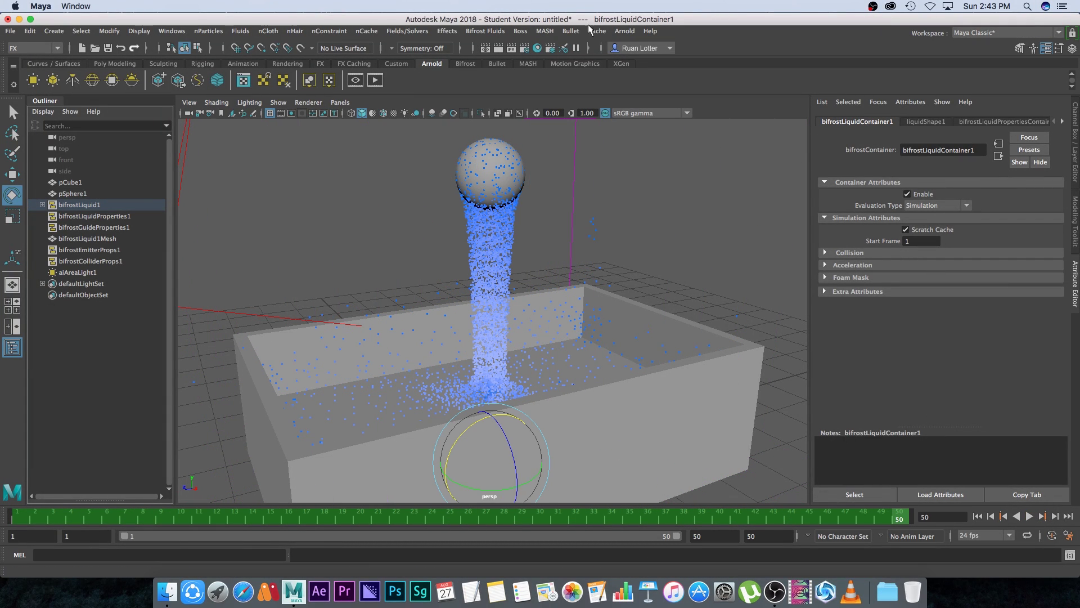
left_click(625, 31)
left_click(636, 56)
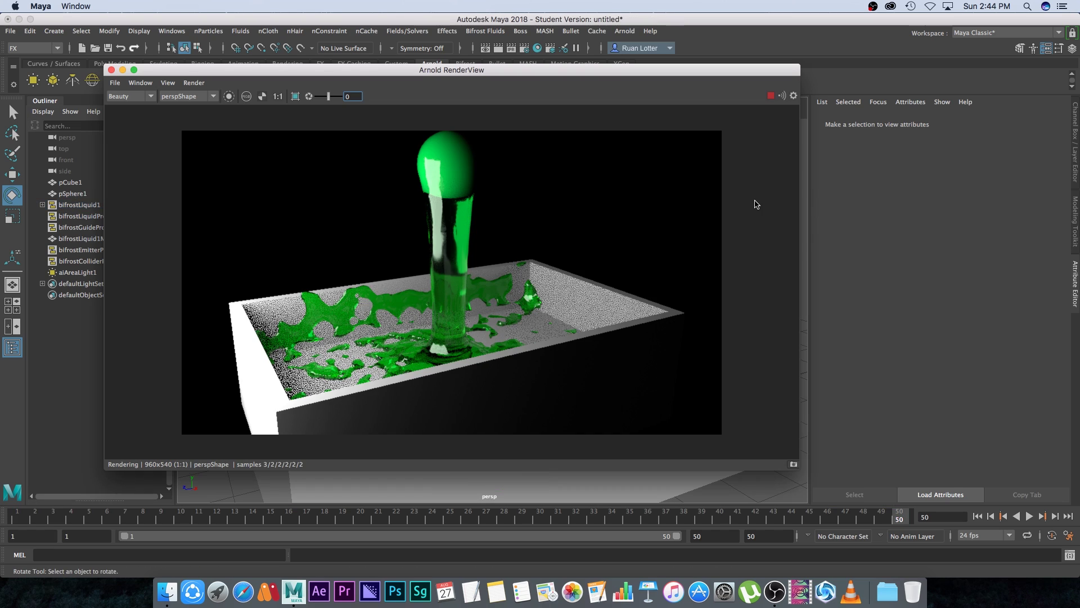